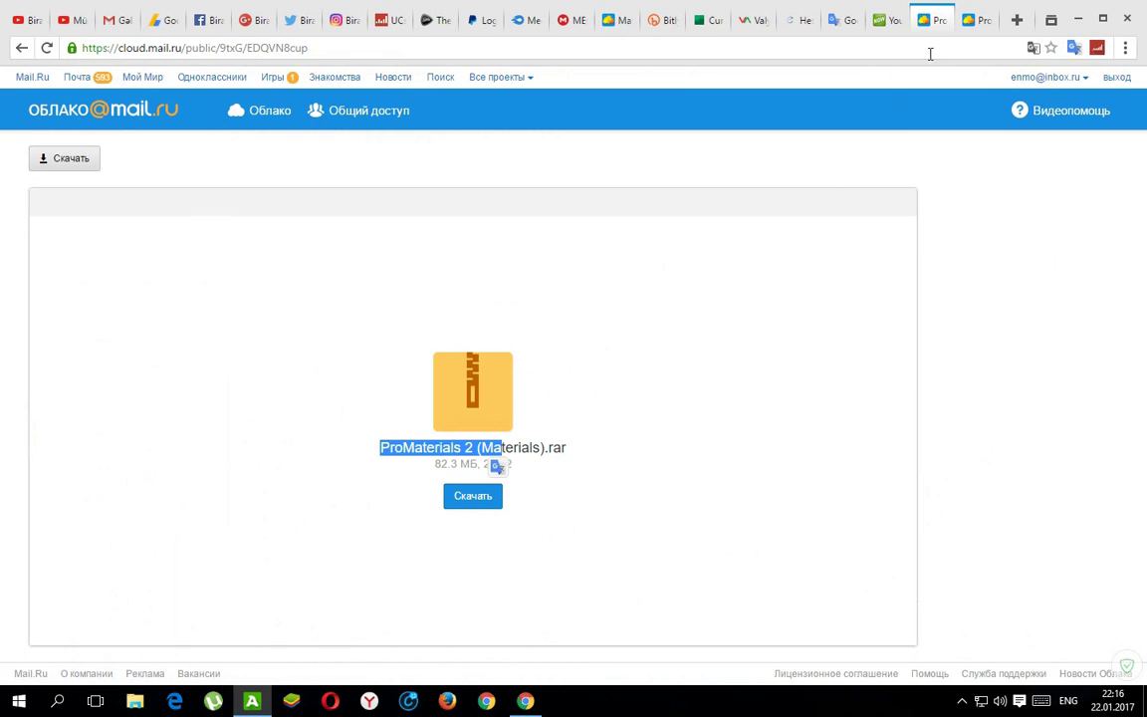
Step: Check the download page of the ProMaterials 2 (Textures).rar archive and minimise the browser
click(968, 20)
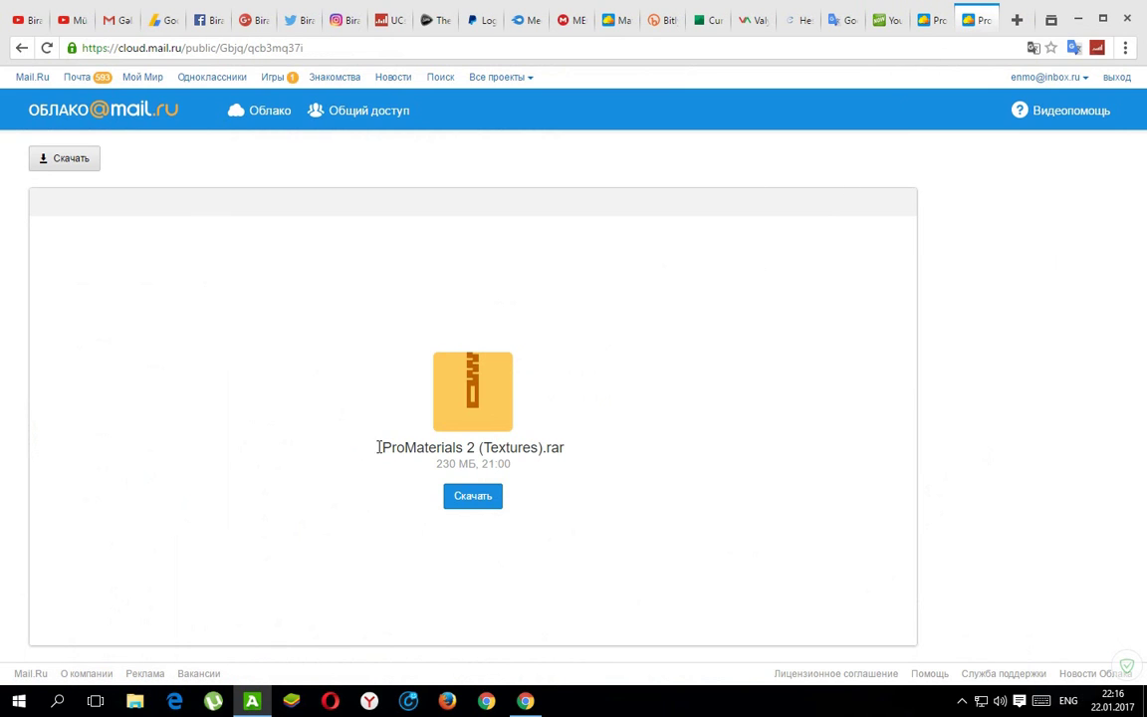
drag(378, 448, 511, 447)
click(978, 105)
click(1076, 22)
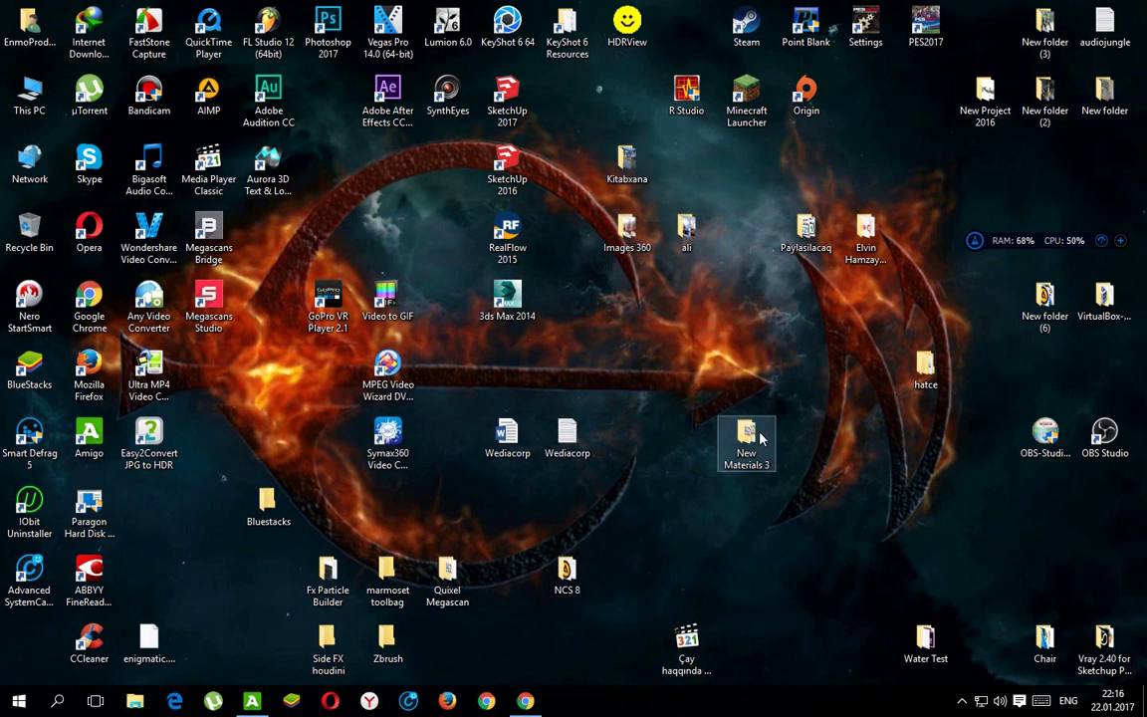
Step: Open the New Materials 3 folder on the desktop and extract the ProMaterials 2 (Textures) archive into a folder of the same name
double_click(749, 438)
drag(541, 14, 765, 173)
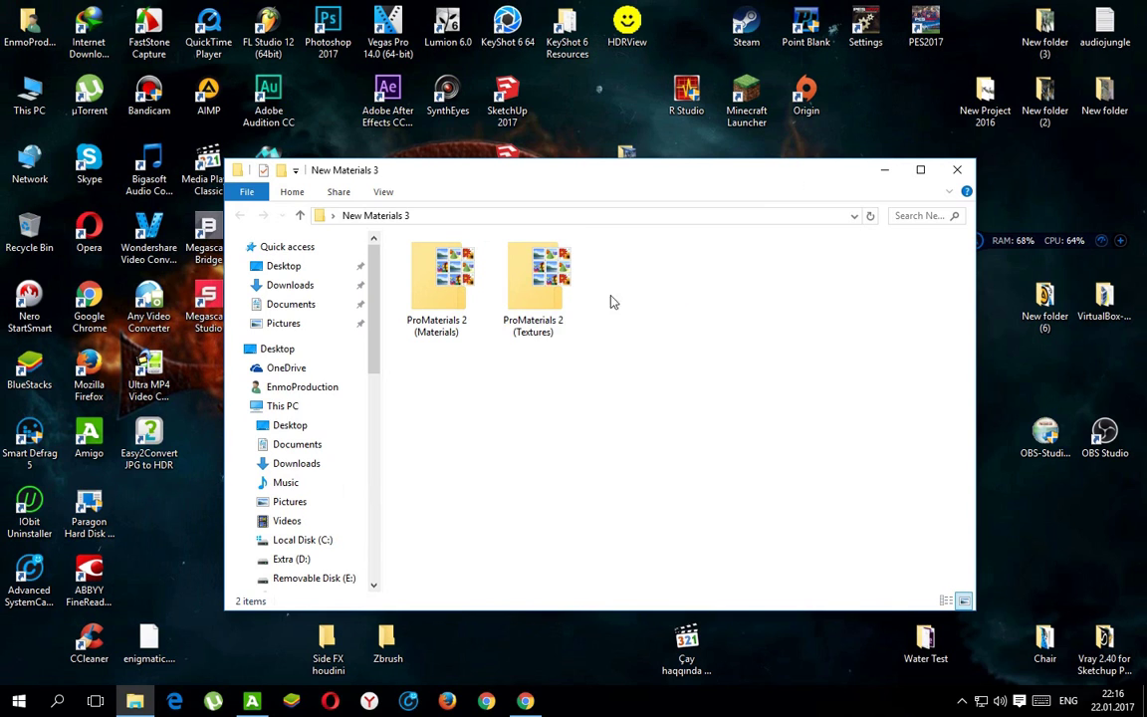
right_click(549, 278)
mouse_move(620, 304)
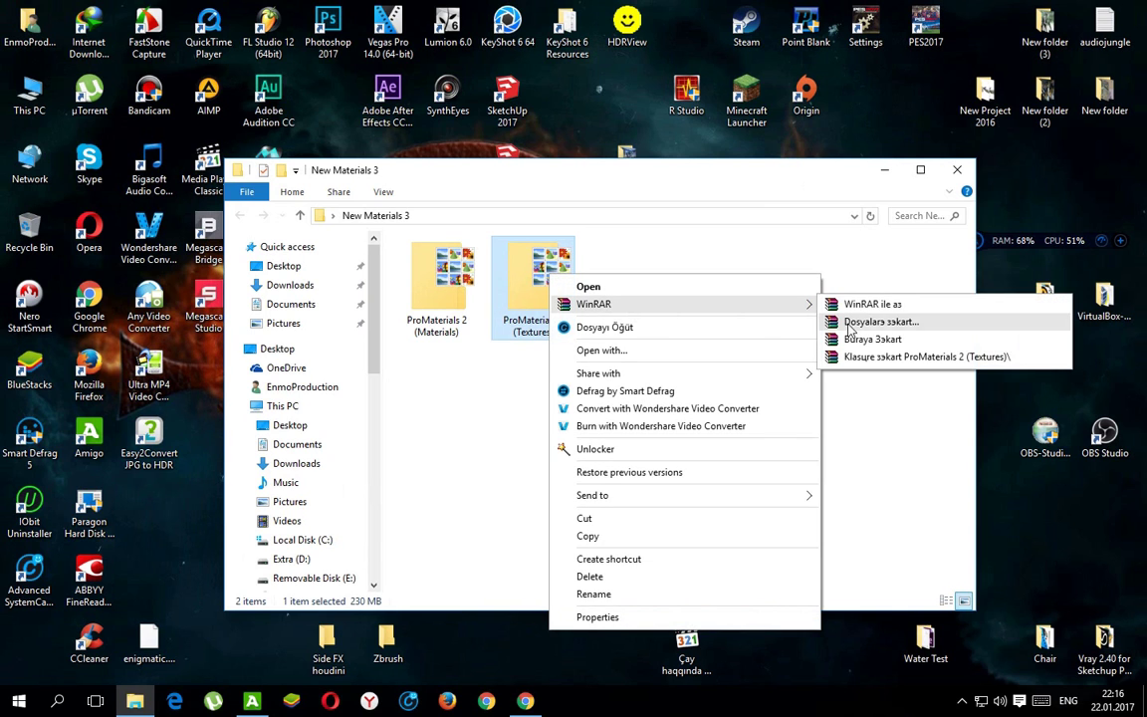
click(853, 355)
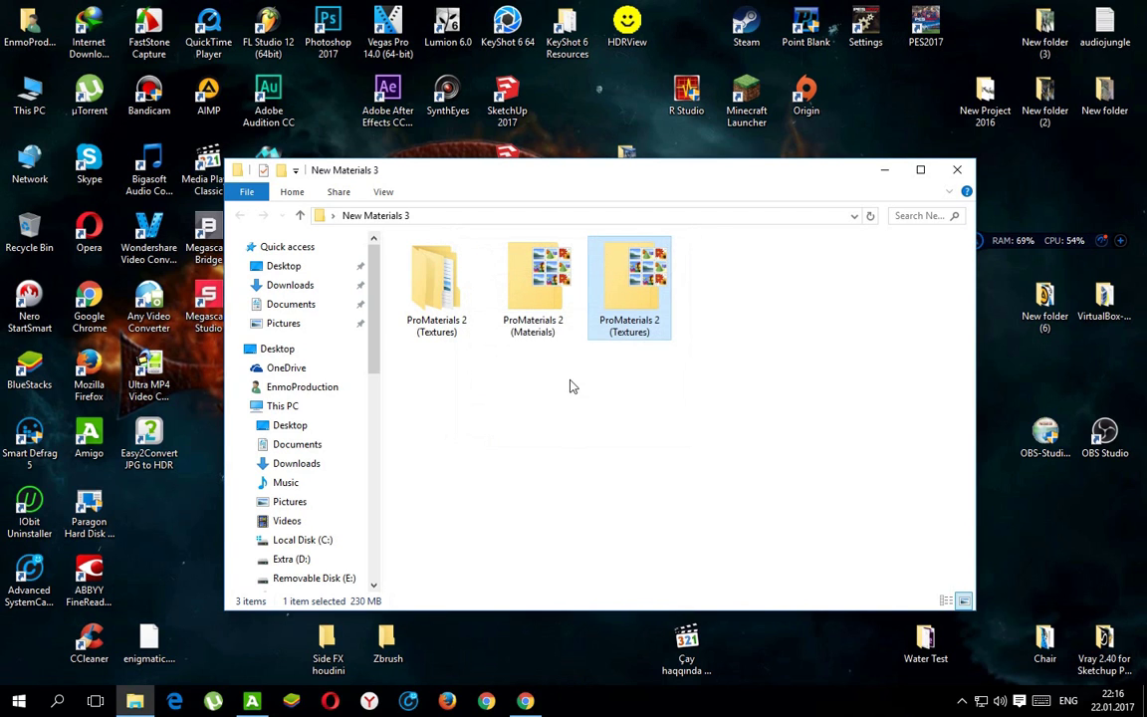
click(570, 387)
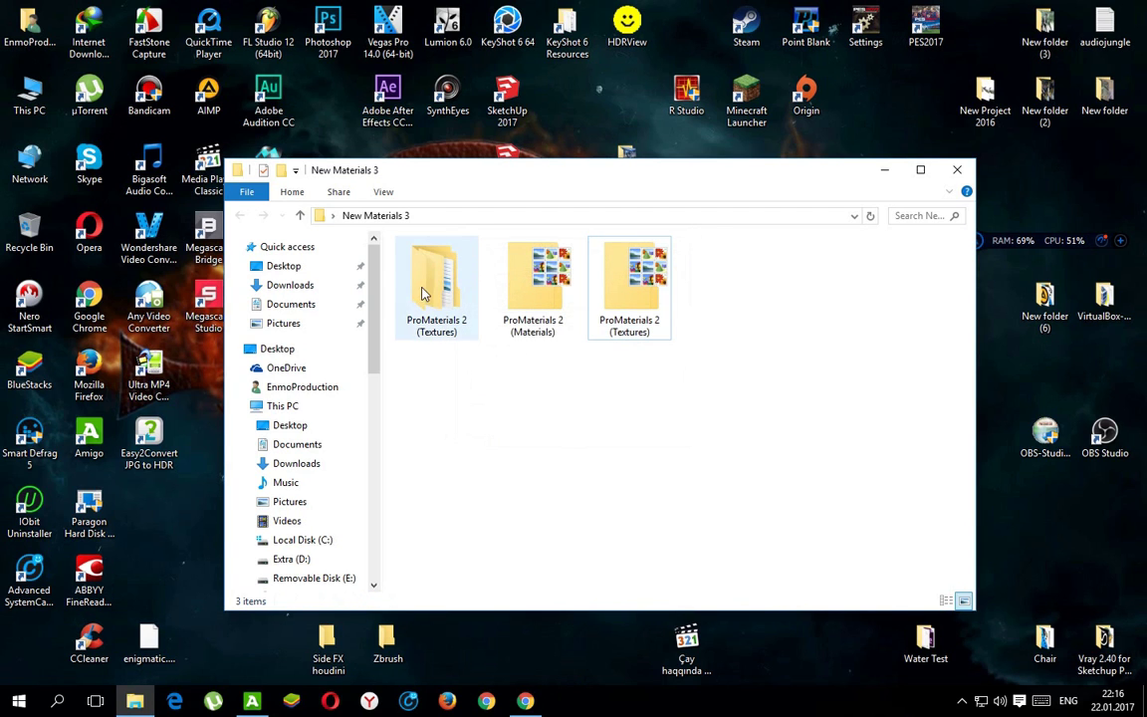
Step: Extract the ProMaterials 2 (Materials) archive into a folder of the same name within New Materials 3
right_click(529, 287)
mouse_move(687, 314)
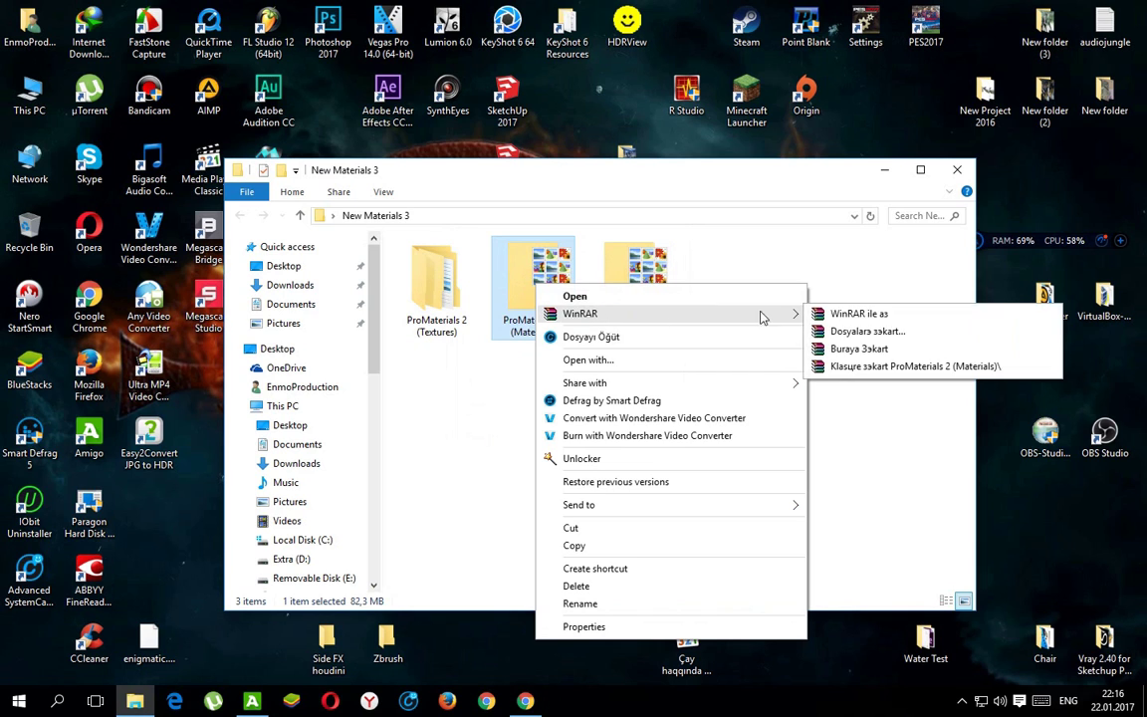
click(847, 365)
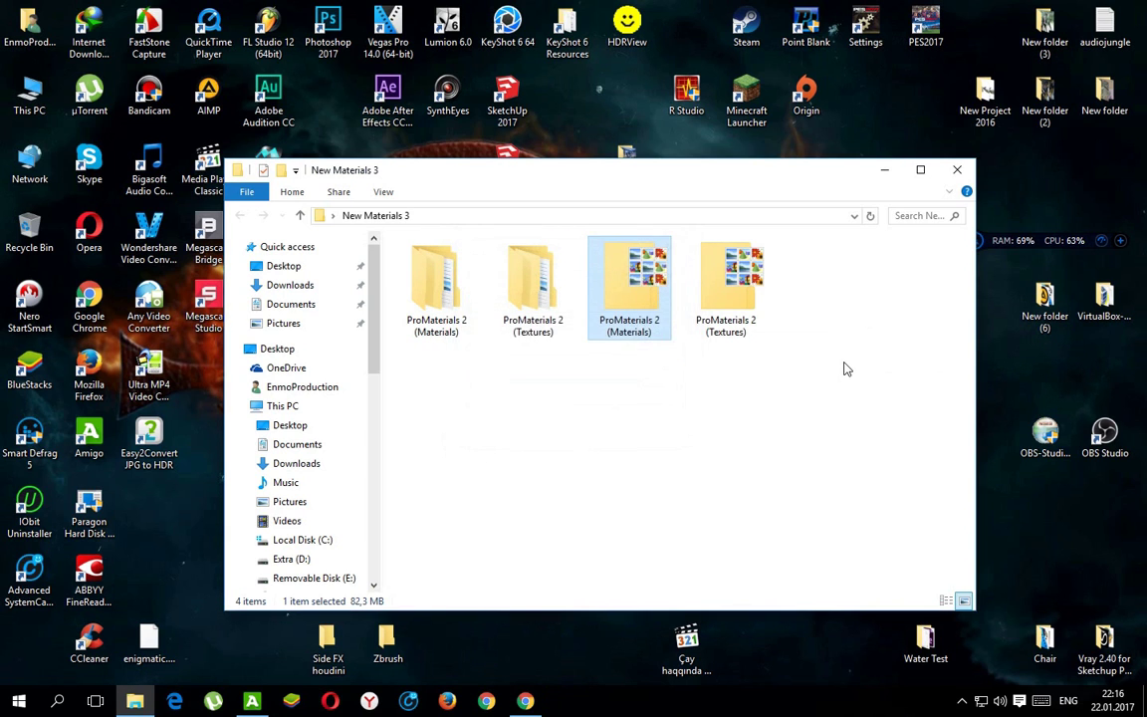
right_click(816, 355)
click(862, 412)
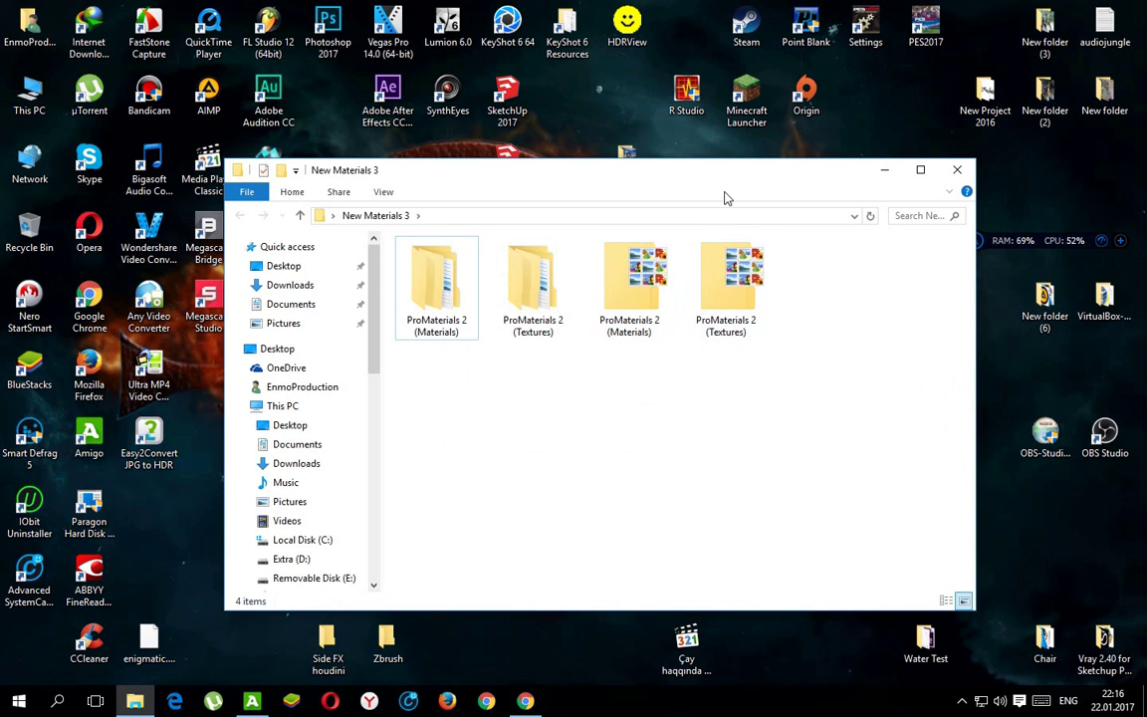
drag(721, 173, 750, 184)
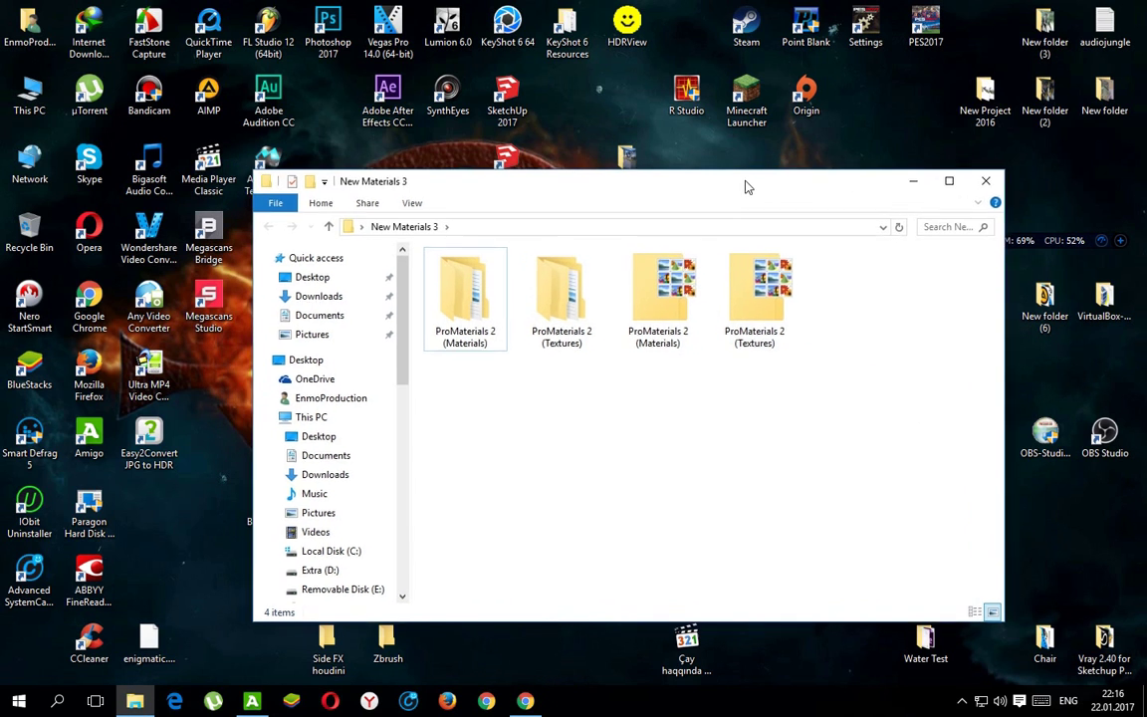
Step: Open the inner ProMaterials 2 (Materials) folder to view its KMP files and move the window aside
double_click(468, 294)
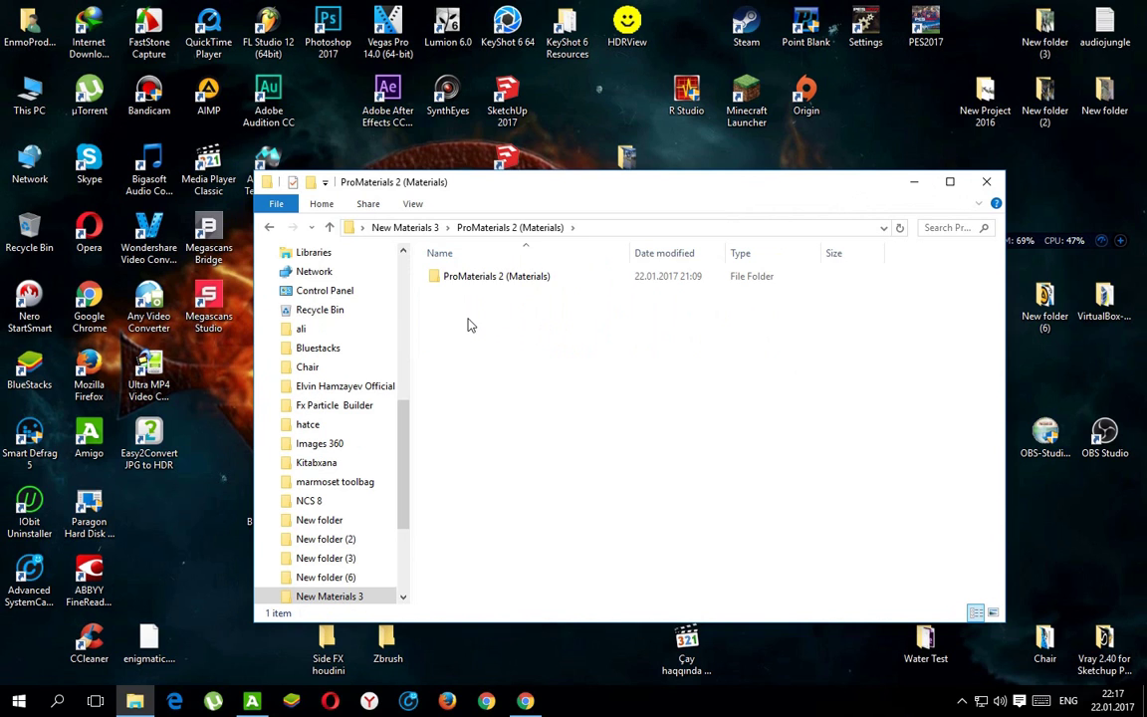
double_click(510, 281)
drag(587, 428, 525, 295)
click(599, 409)
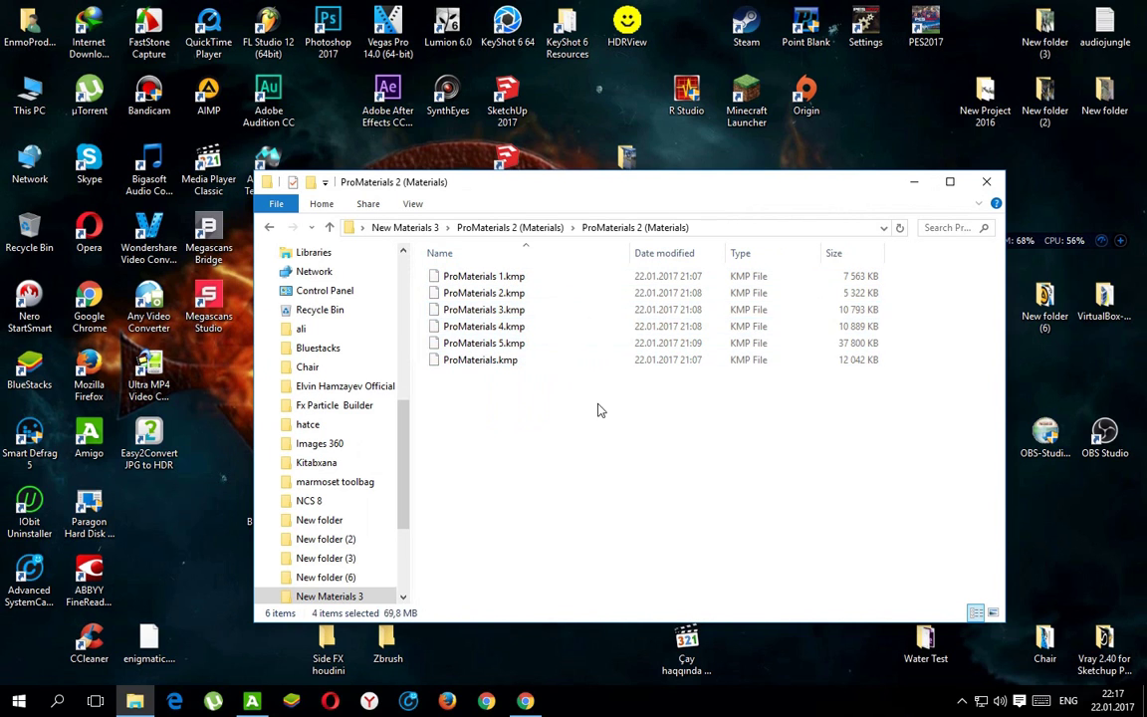
click(329, 228)
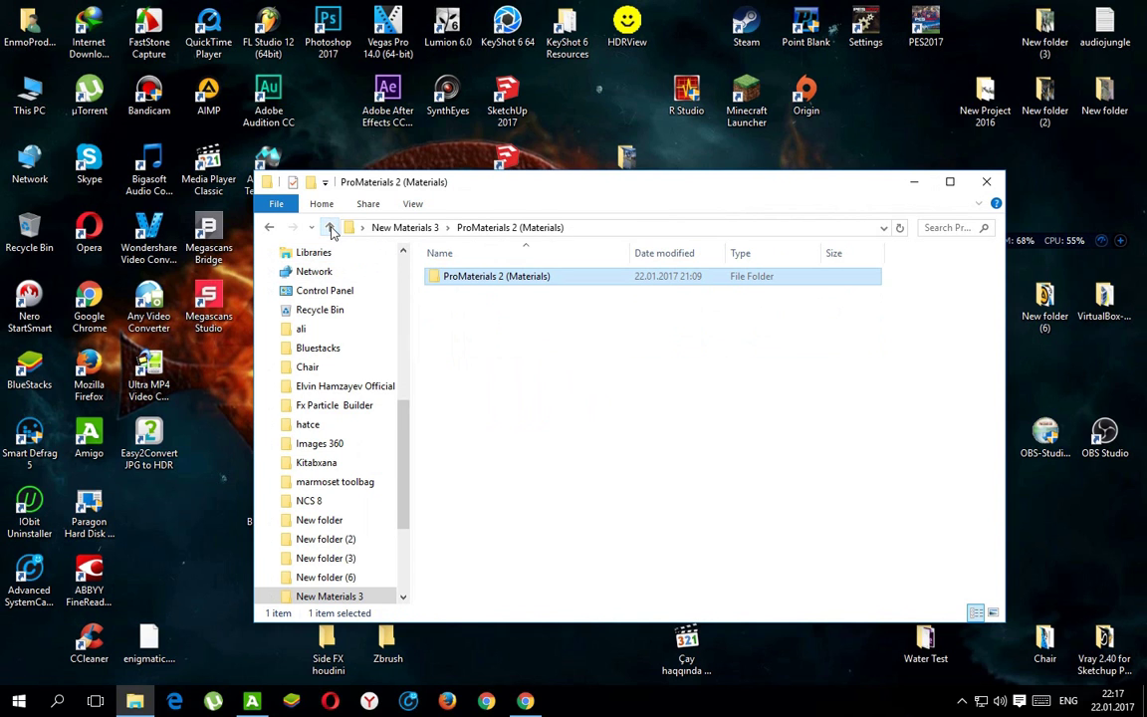
double_click(503, 277)
drag(698, 189, 978, 294)
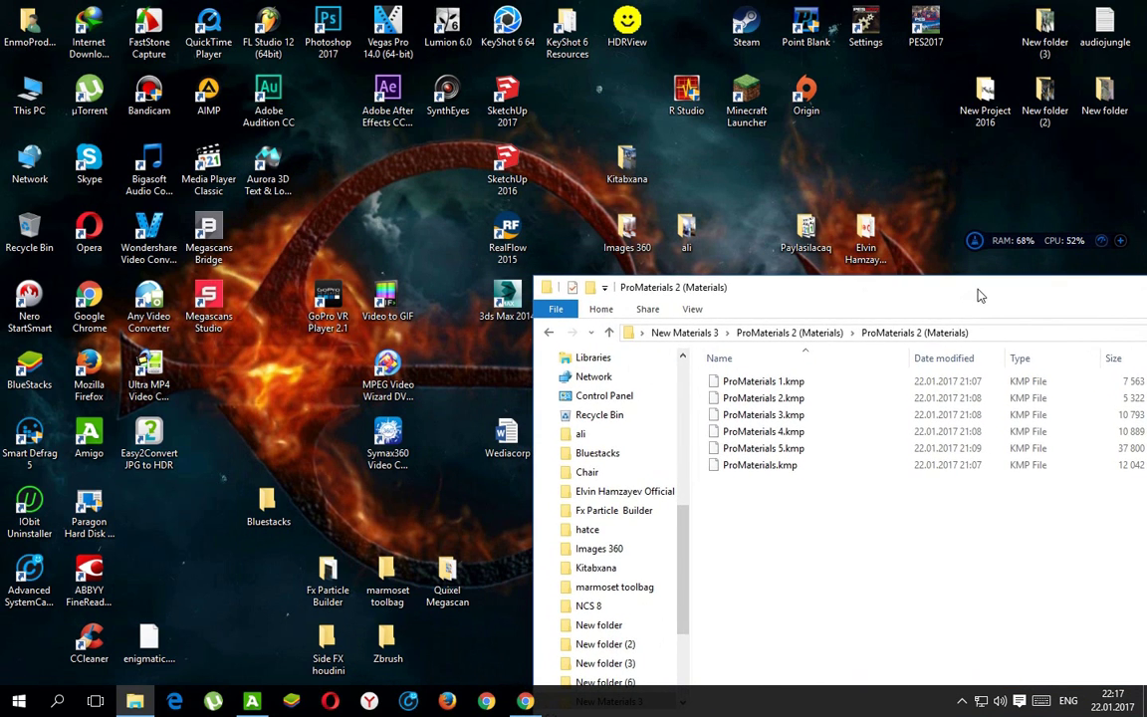
Step: Look through the KeyShot 6 Resources folder from the desktop and close its window
double_click(567, 28)
drag(535, 65, 299, 206)
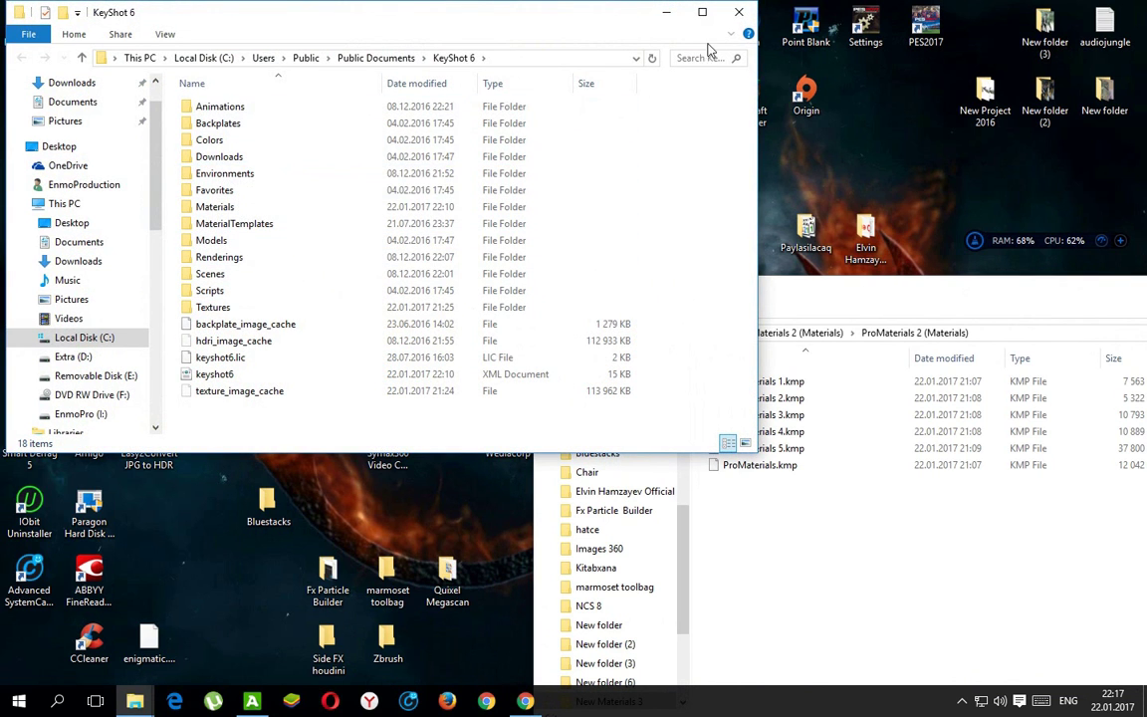
click(739, 13)
Step: Launch KeyShot 6 and show the texture library in a widened Library panel
double_click(509, 40)
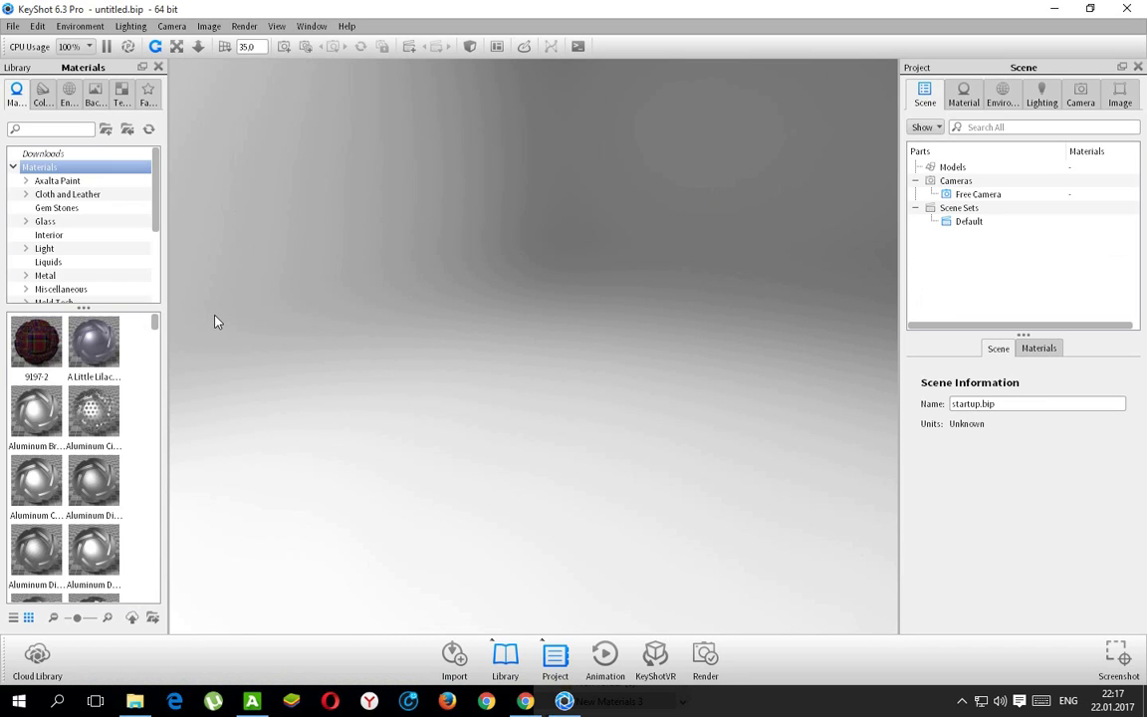
drag(166, 346, 212, 347)
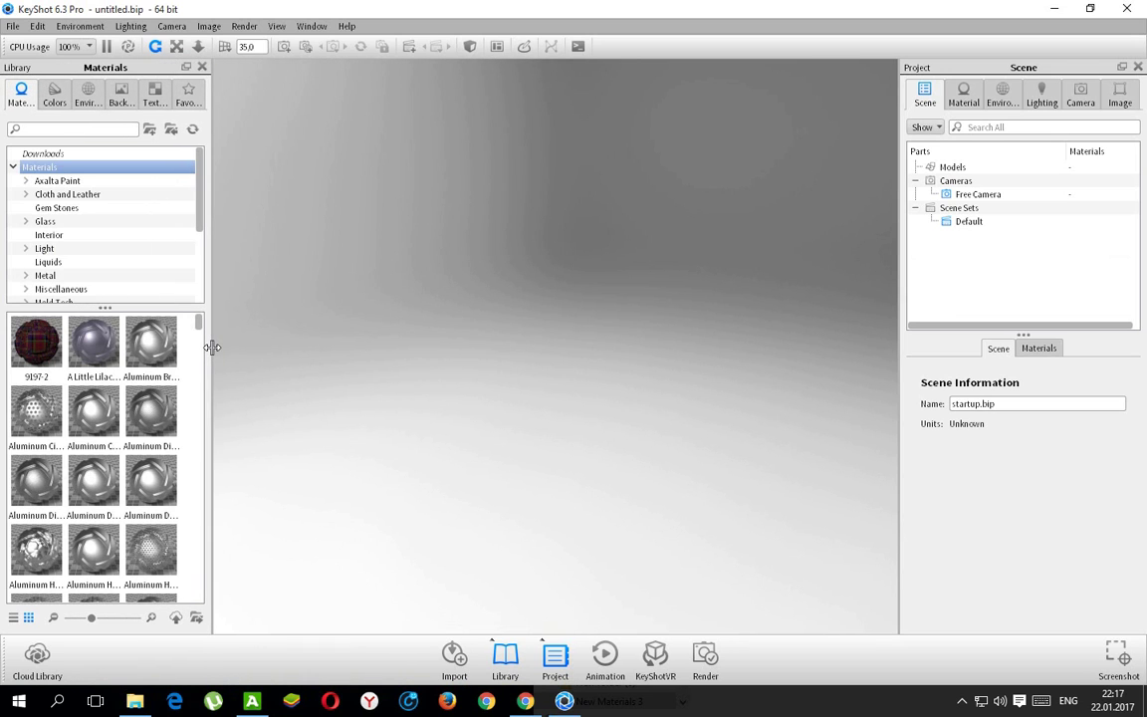
click(155, 94)
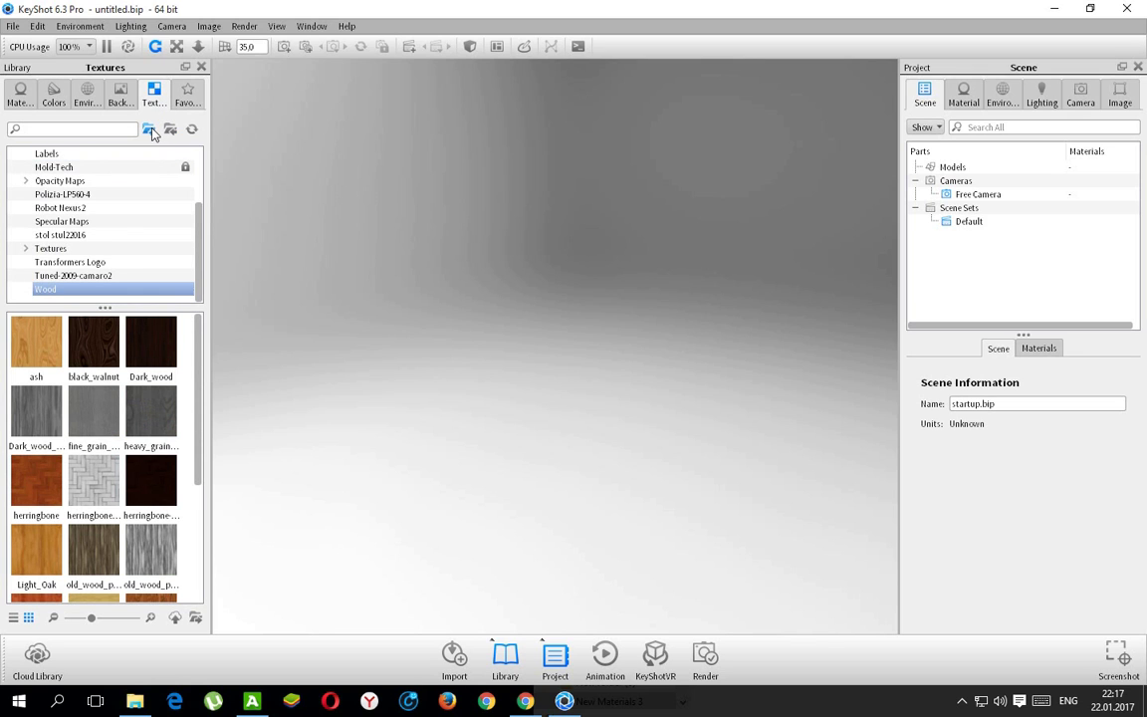
Step: Add a folder named ProTextures under the root Textures folder of the library
scroll(64, 189, up, 2)
click(49, 168)
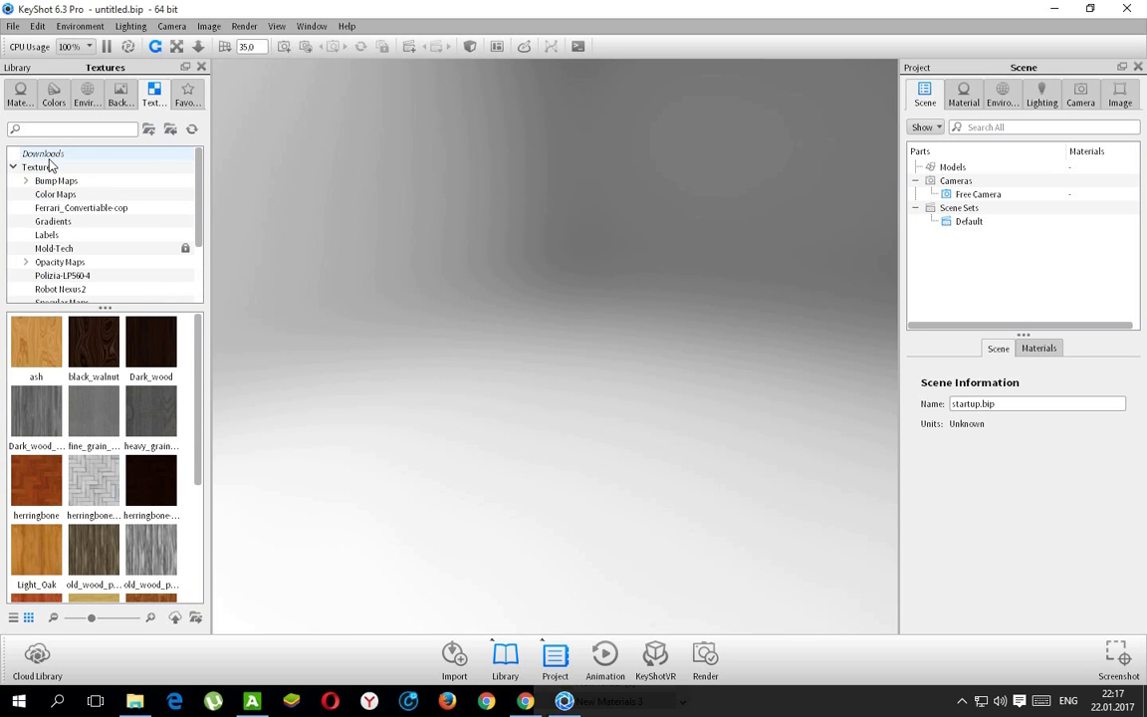
click(148, 129)
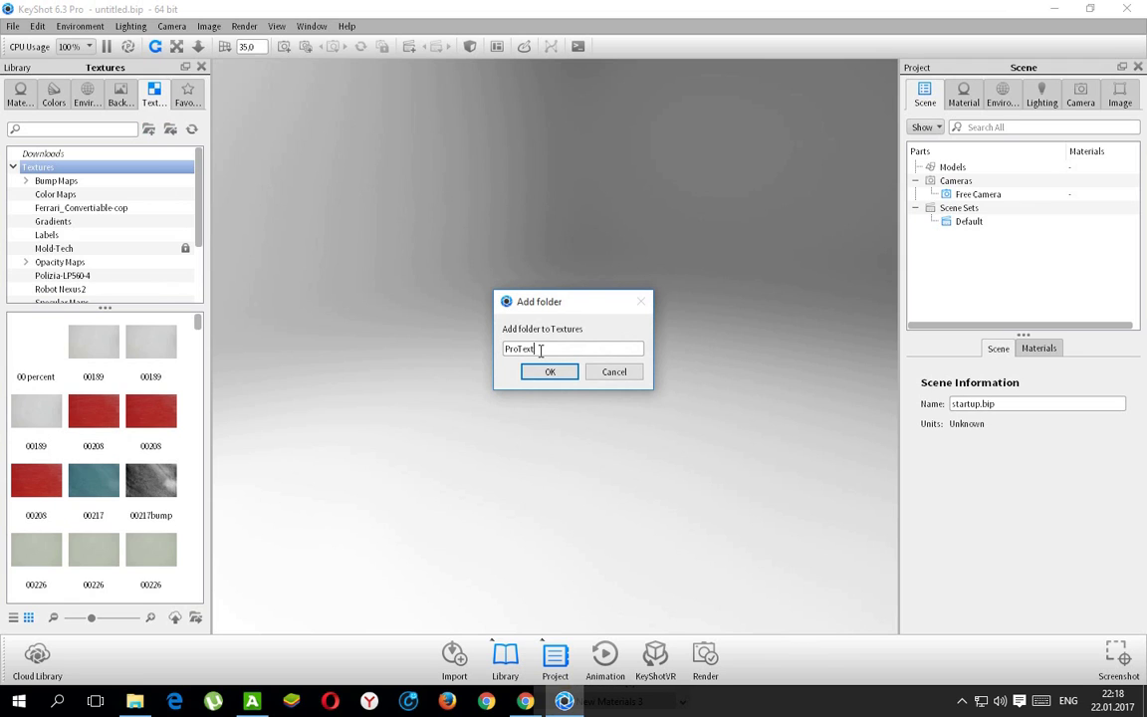
key(Return)
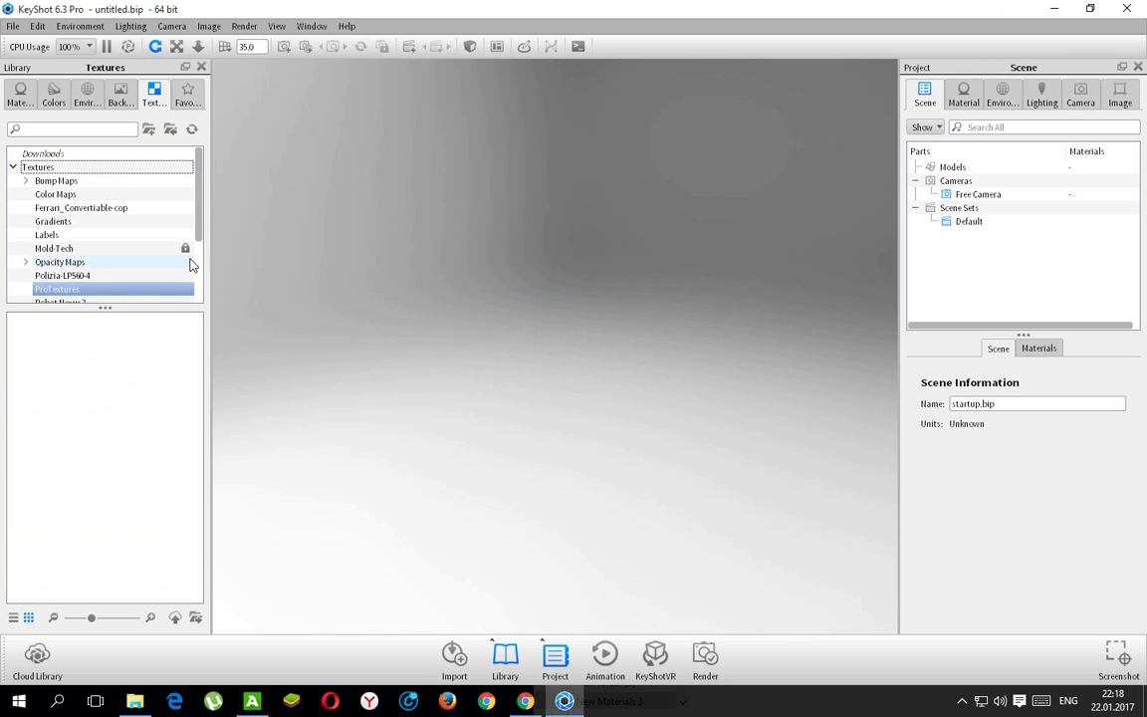
drag(199, 235, 198, 249)
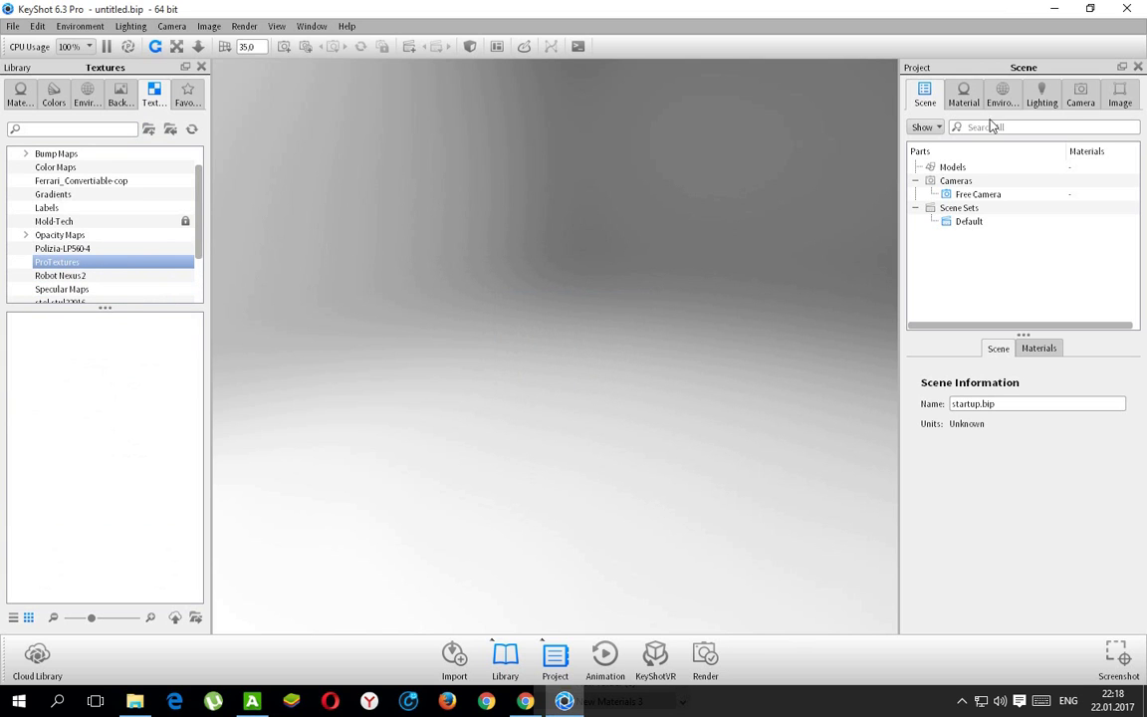
Step: Minimise KeyShot and open the ProMaterials 2 folder inside the extracted ProMaterials 2 (Textures) folder
click(1054, 8)
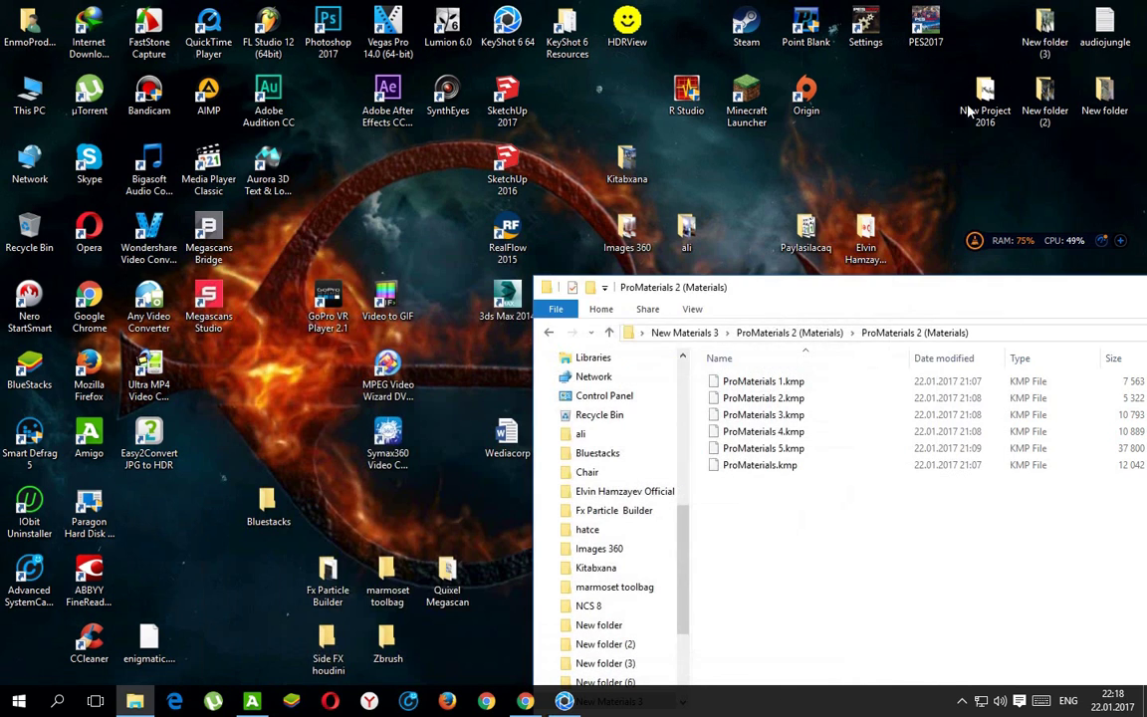
click(611, 332)
click(612, 333)
drag(876, 289, 782, 242)
click(745, 344)
double_click(745, 344)
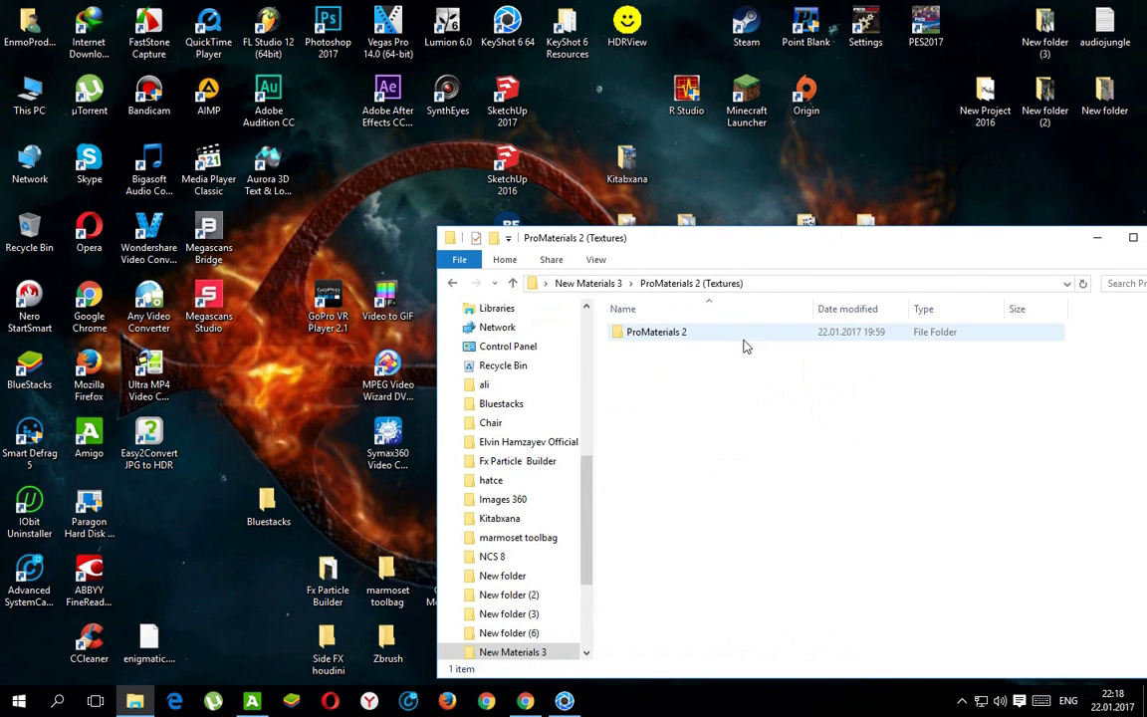
double_click(675, 336)
drag(787, 245, 743, 205)
Step: Select all texture images in the ProMaterials 2 folder and add them to the ProTextures folder in KeyShot's library
click(709, 299)
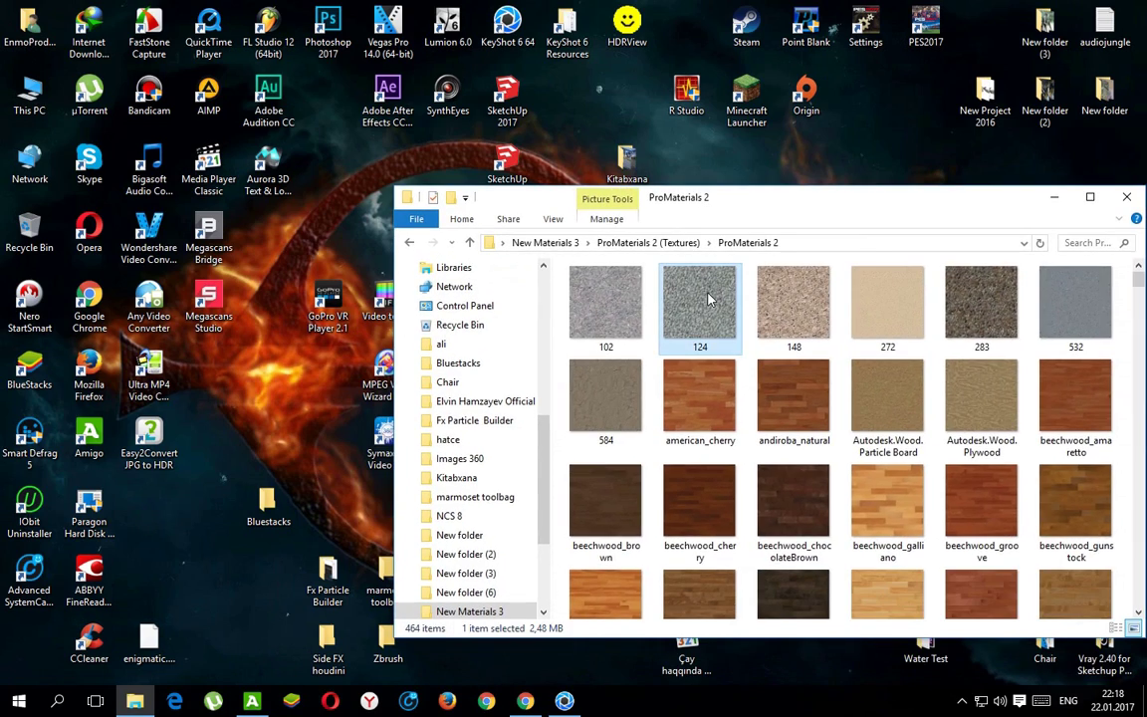
key(ctrl+a)
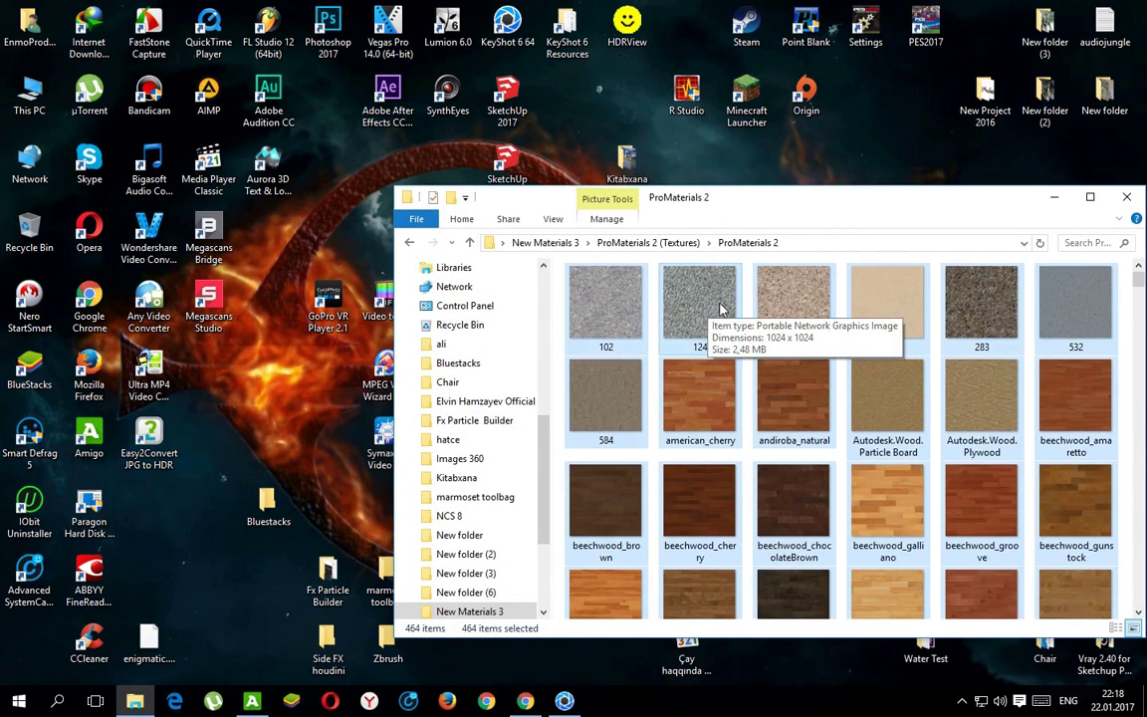
scroll(719, 311, down, 5)
scroll(721, 311, down, 8)
drag(700, 317, 58, 261)
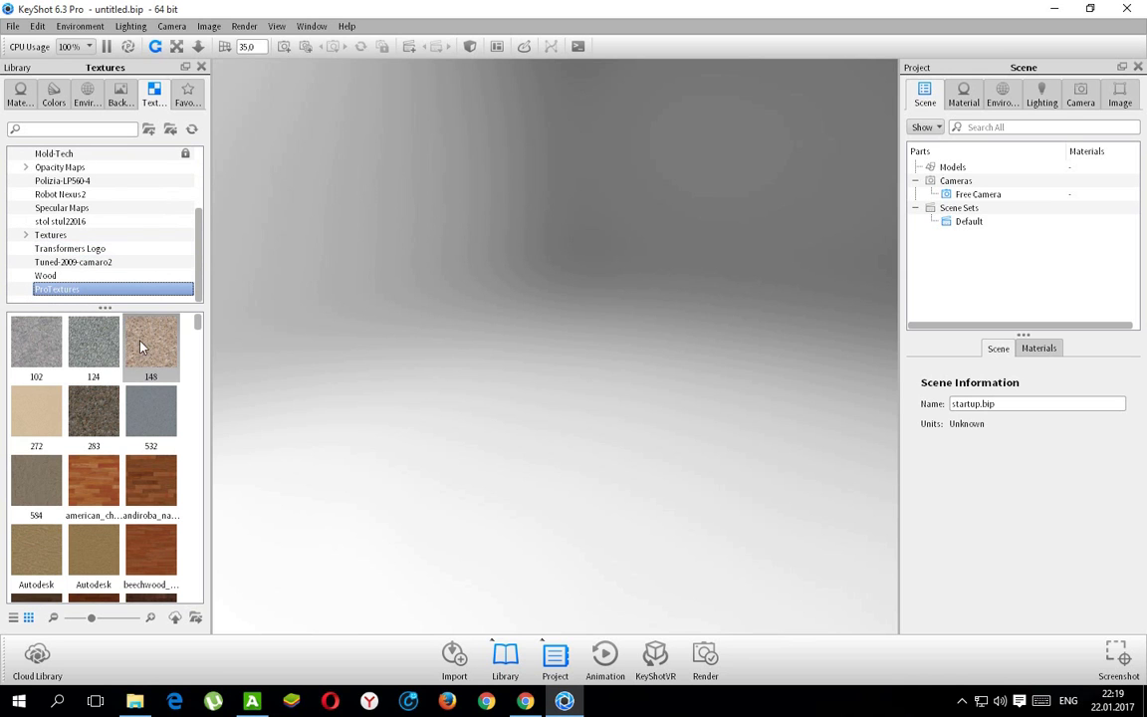
mouse_move(198, 321)
mouse_down()
mouse_move(198, 575)
mouse_move(197, 319)
mouse_up()
Step: Add a folder named ProMaterials under the root Materials folder of KeyShot's material library
click(20, 104)
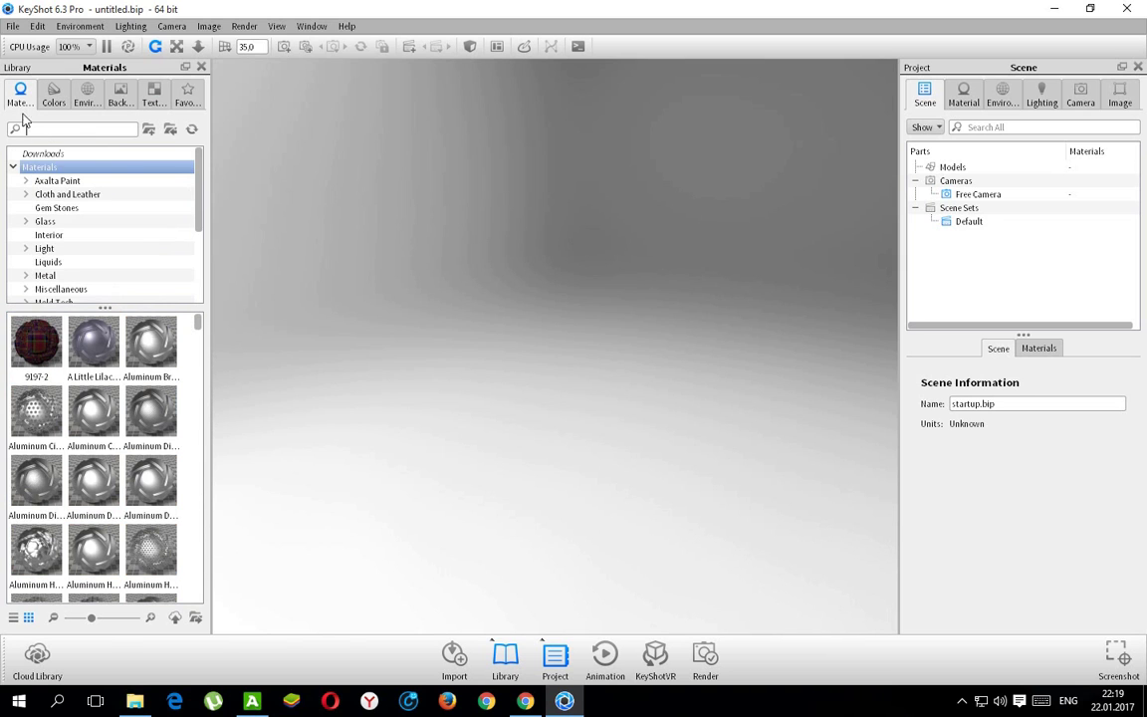
click(42, 167)
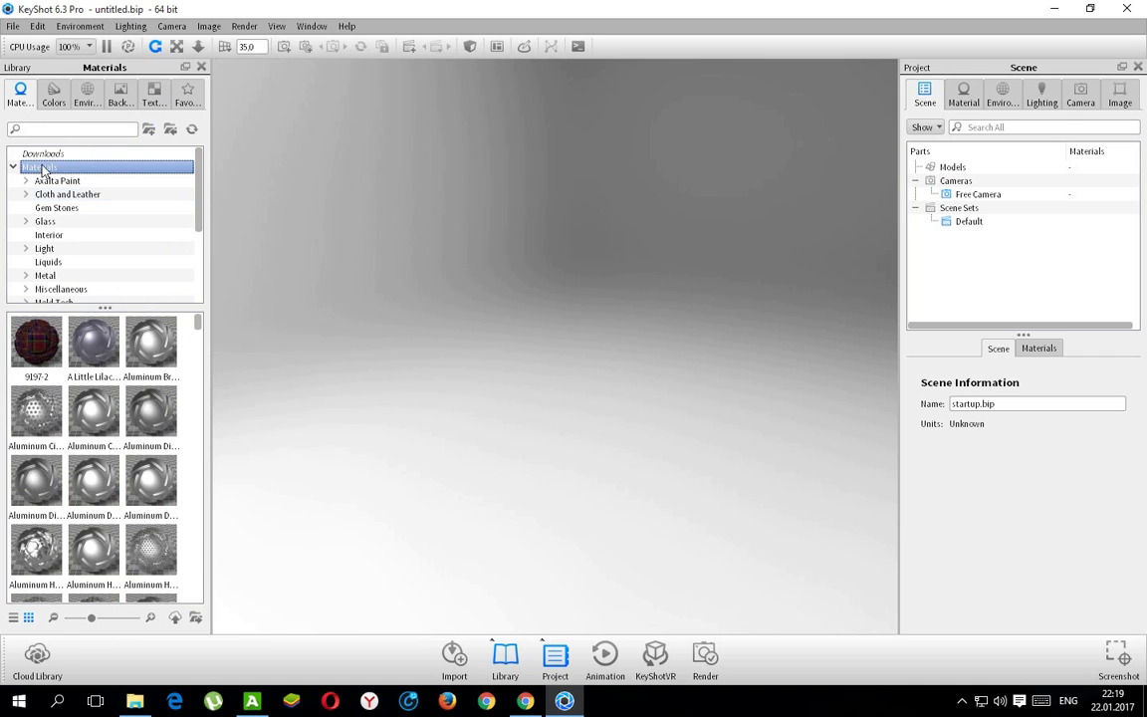
click(148, 131)
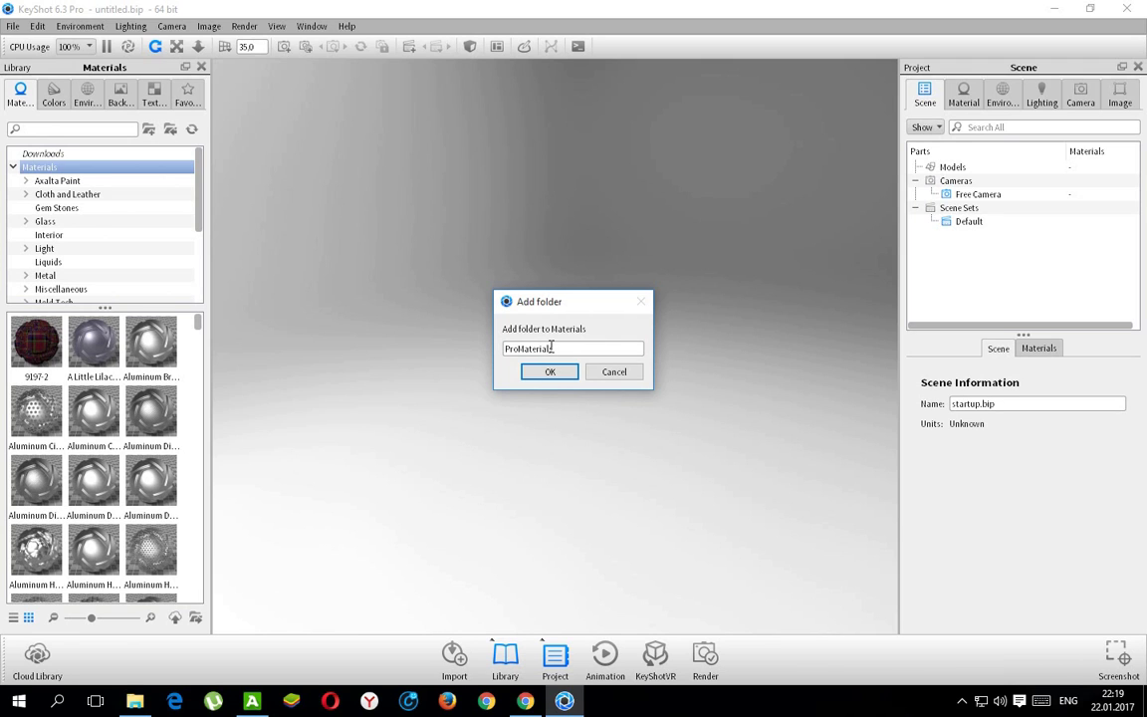
click(546, 372)
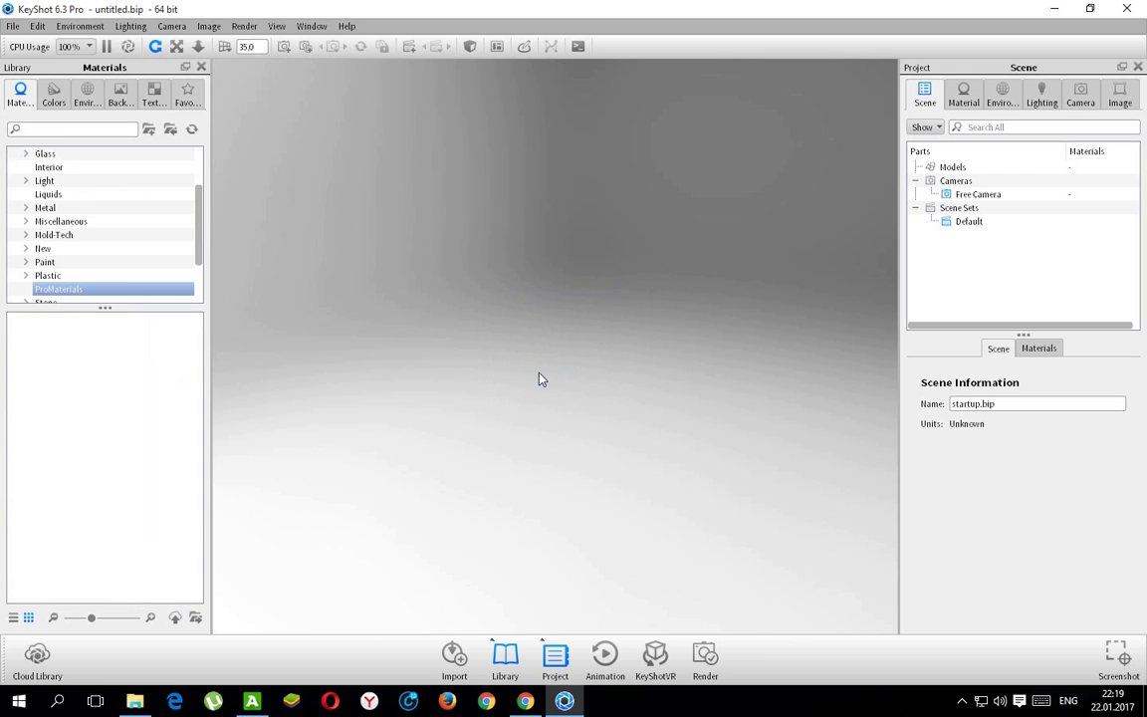
scroll(198, 251, down, 1)
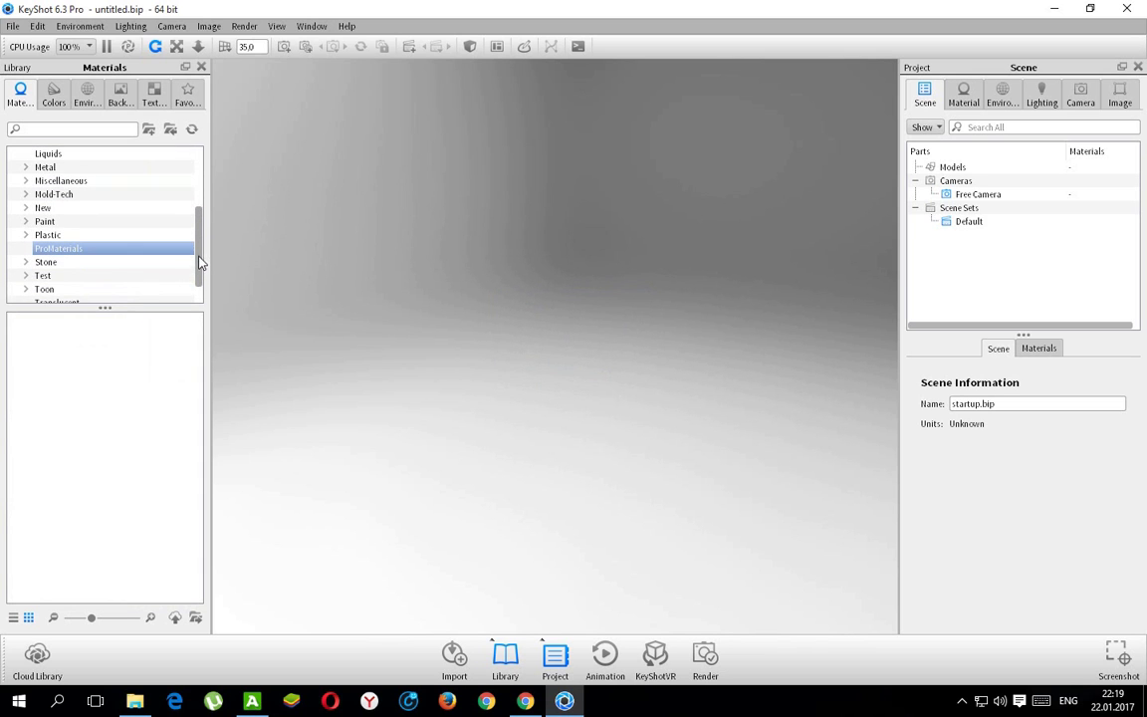
Step: Minimise KeyShot and open the ProMaterials 2 (Materials) folder nested inside the extracted ProMaterials 2 (Materials) folder of New Materials 3
click(1055, 9)
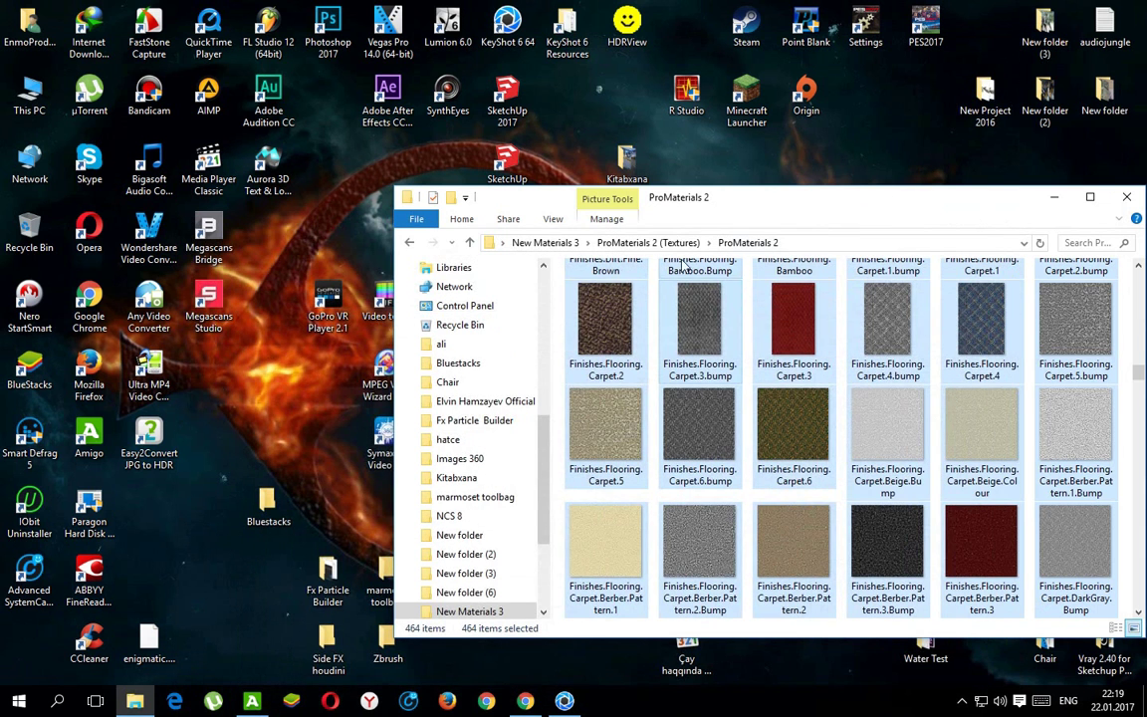
click(472, 245)
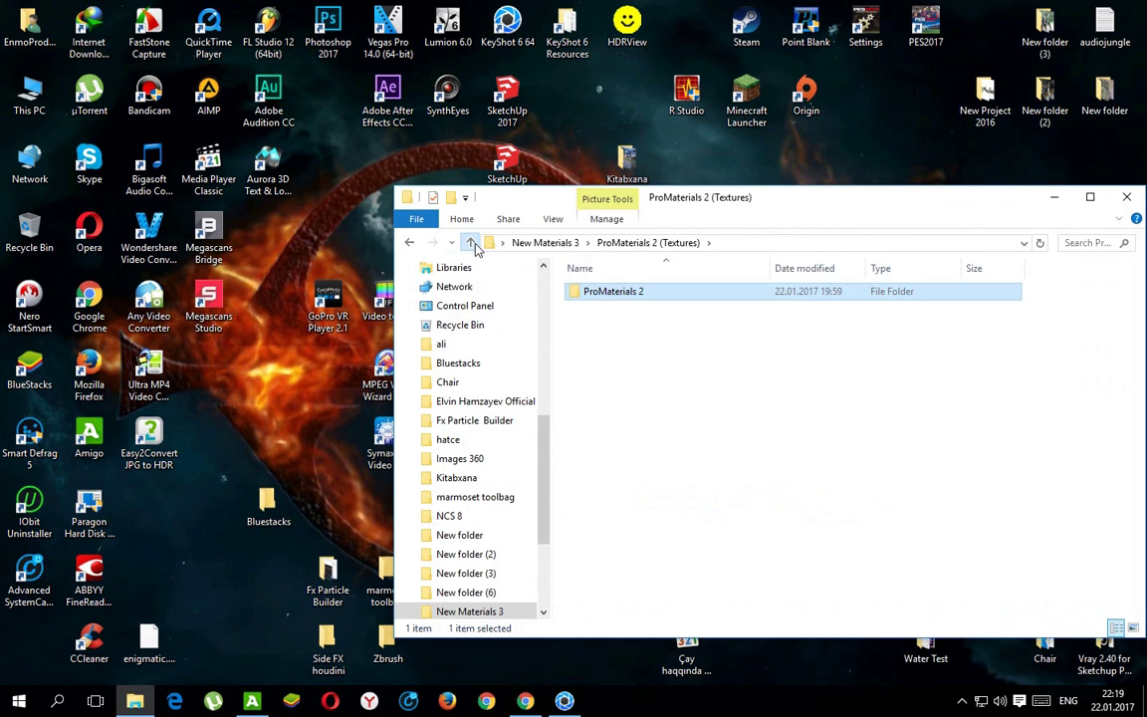
click(472, 245)
double_click(615, 319)
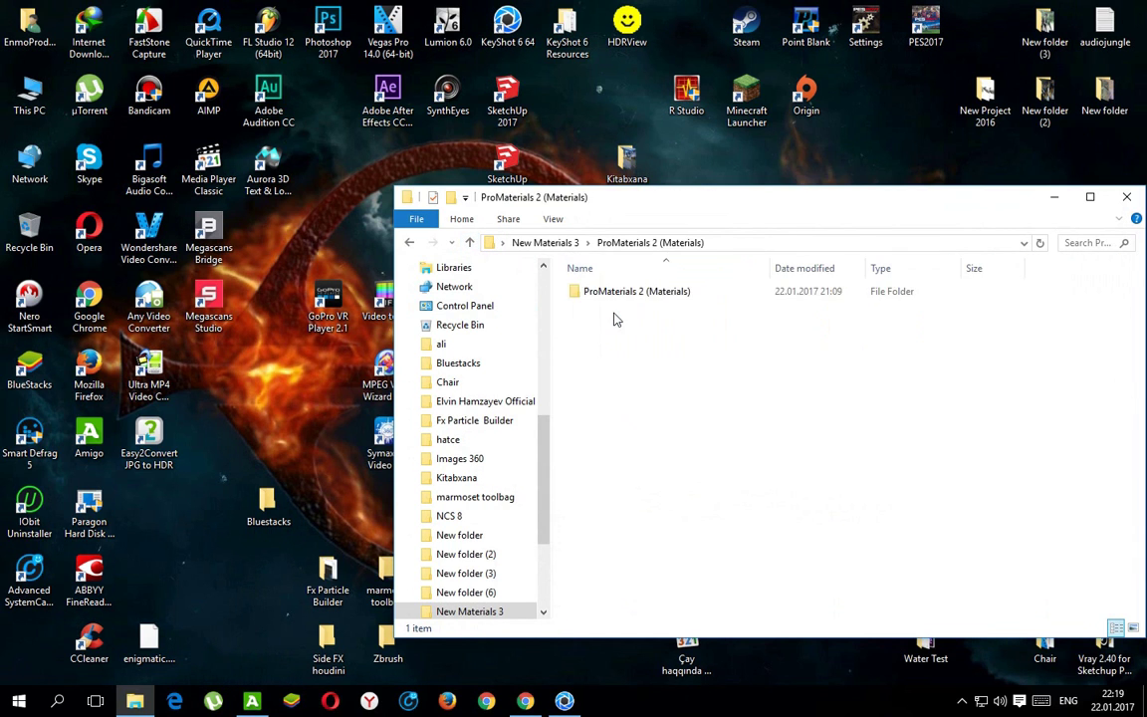
double_click(619, 294)
Step: Select the contents of the extracted materials folder and add them to the ProMaterials folder in KeyShot's material library
drag(716, 430, 611, 285)
drag(612, 291, 69, 251)
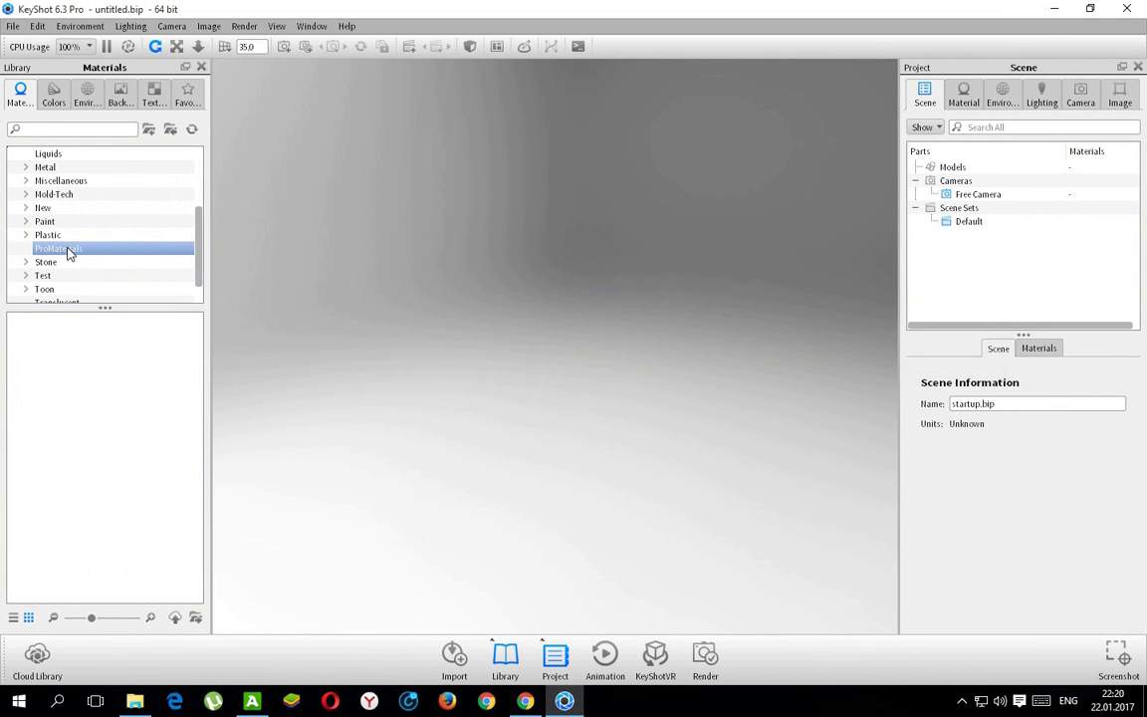
mouse_move(197, 336)
mouse_down()
mouse_move(198, 583)
mouse_move(198, 329)
mouse_up()
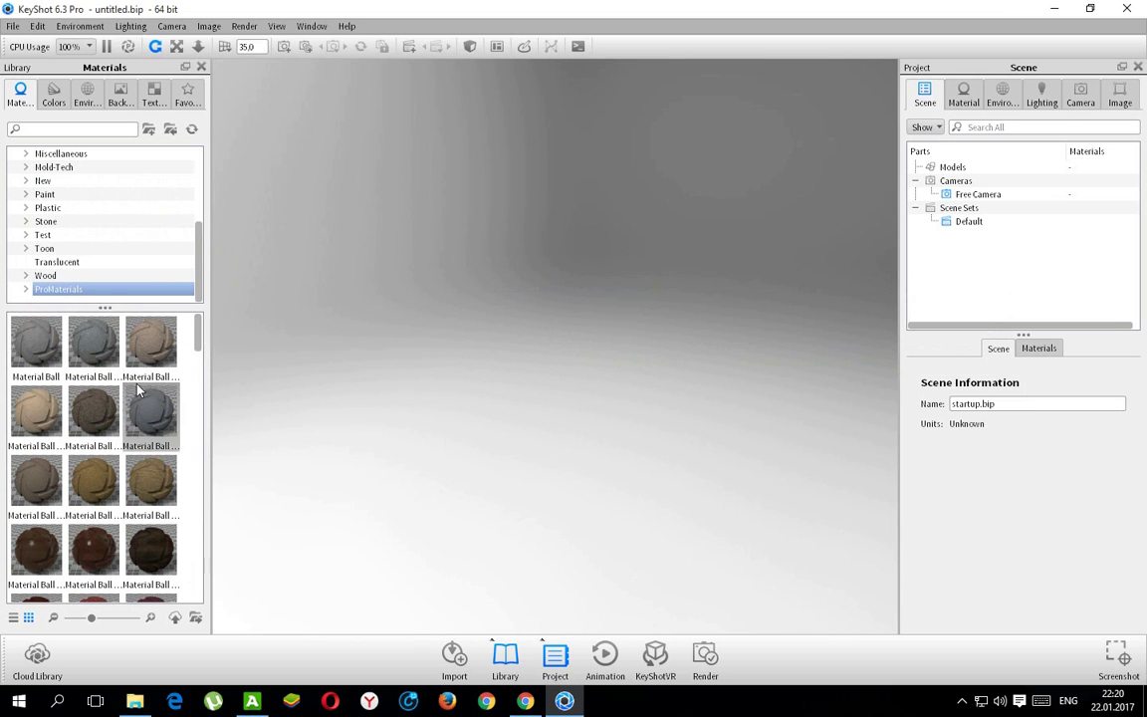
Step: Open the material_ball scene from the KeyShot 6 Scenes folder
click(13, 26)
click(43, 85)
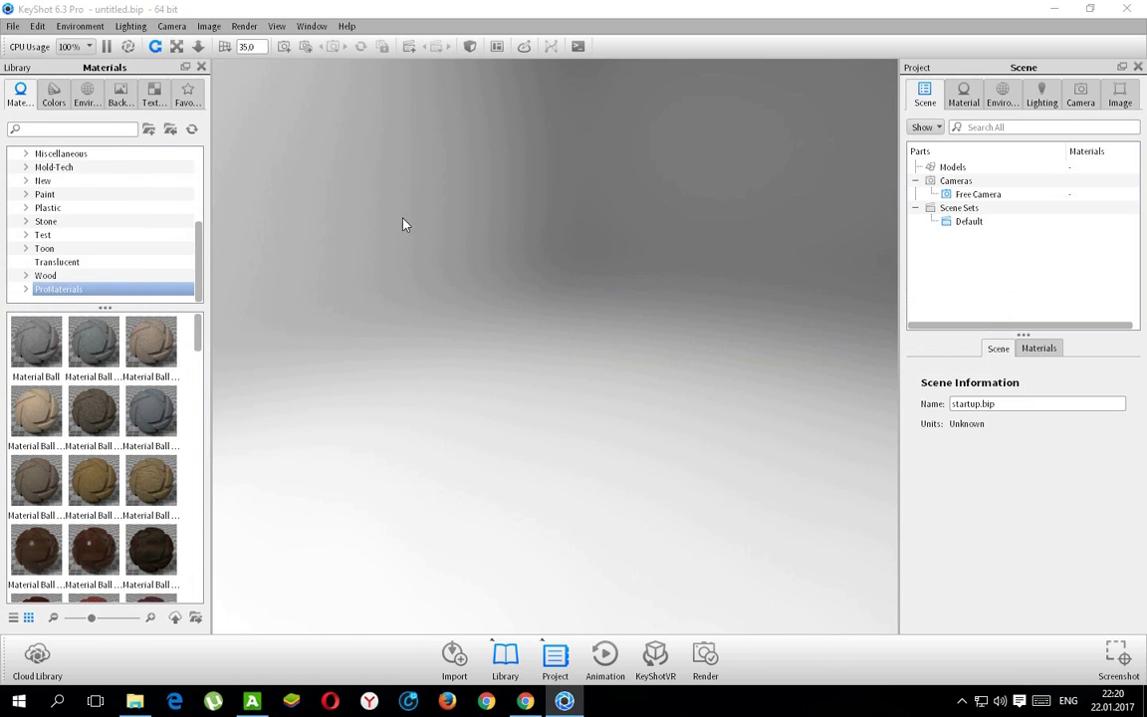
scroll(504, 158, down, 1)
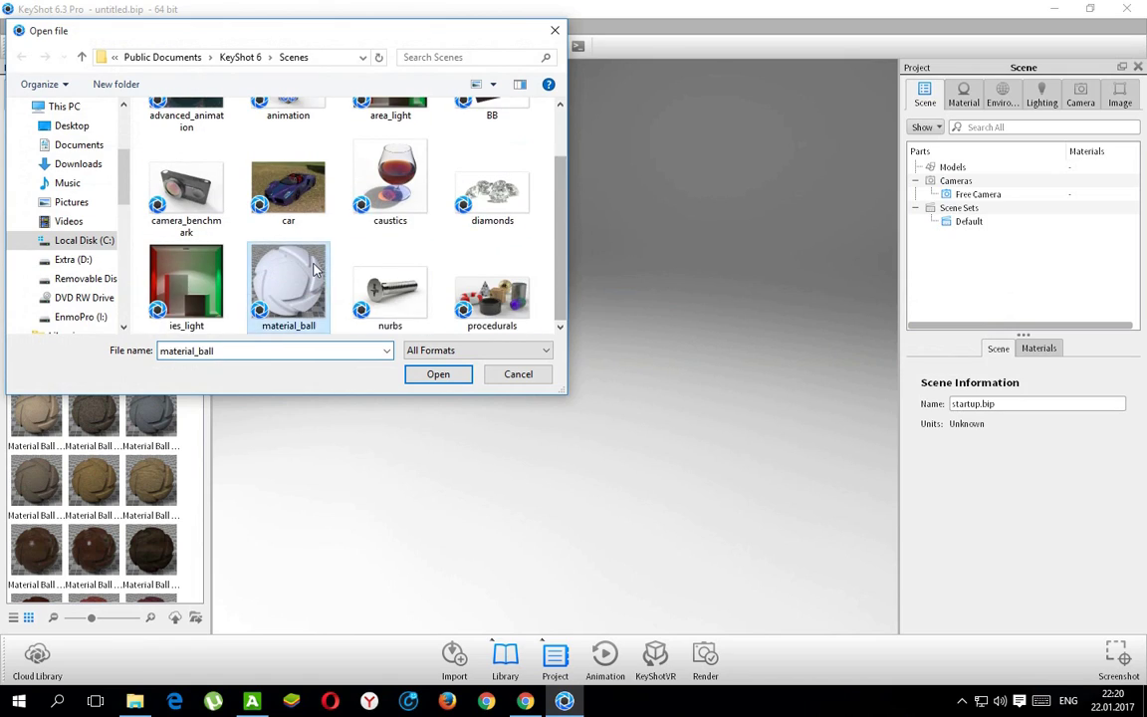
double_click(315, 269)
click(598, 355)
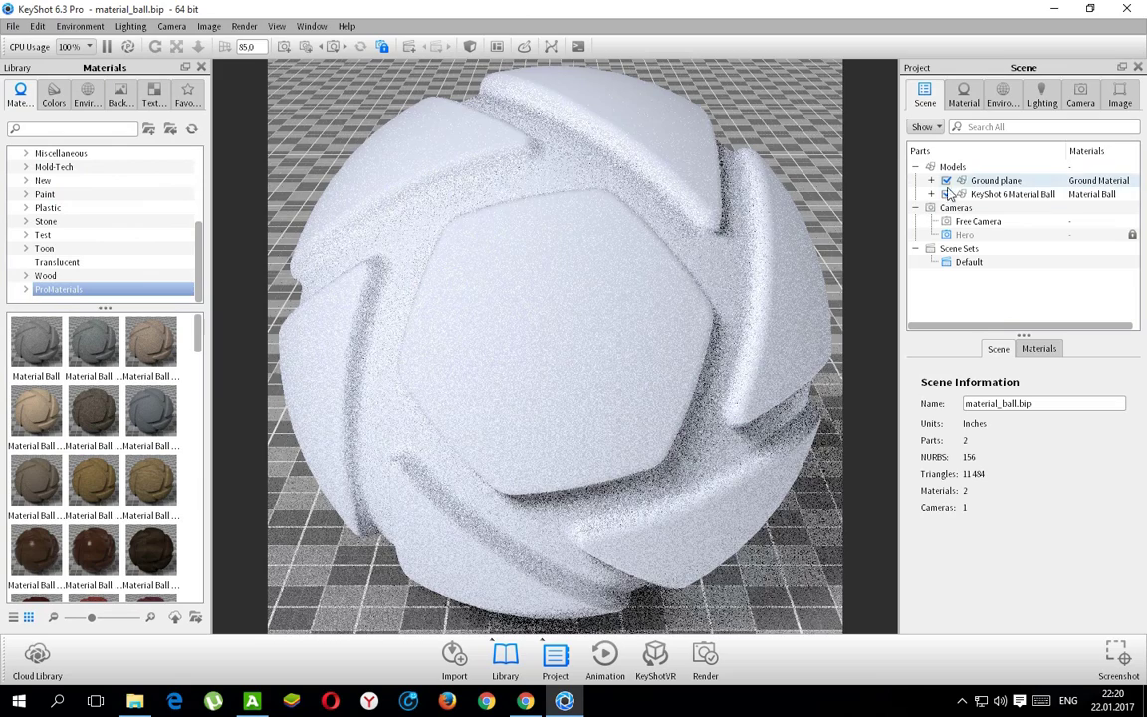
Step: Hide the ground plane and apply the 01_brasschaat_park_bushes environment to the scene
click(946, 181)
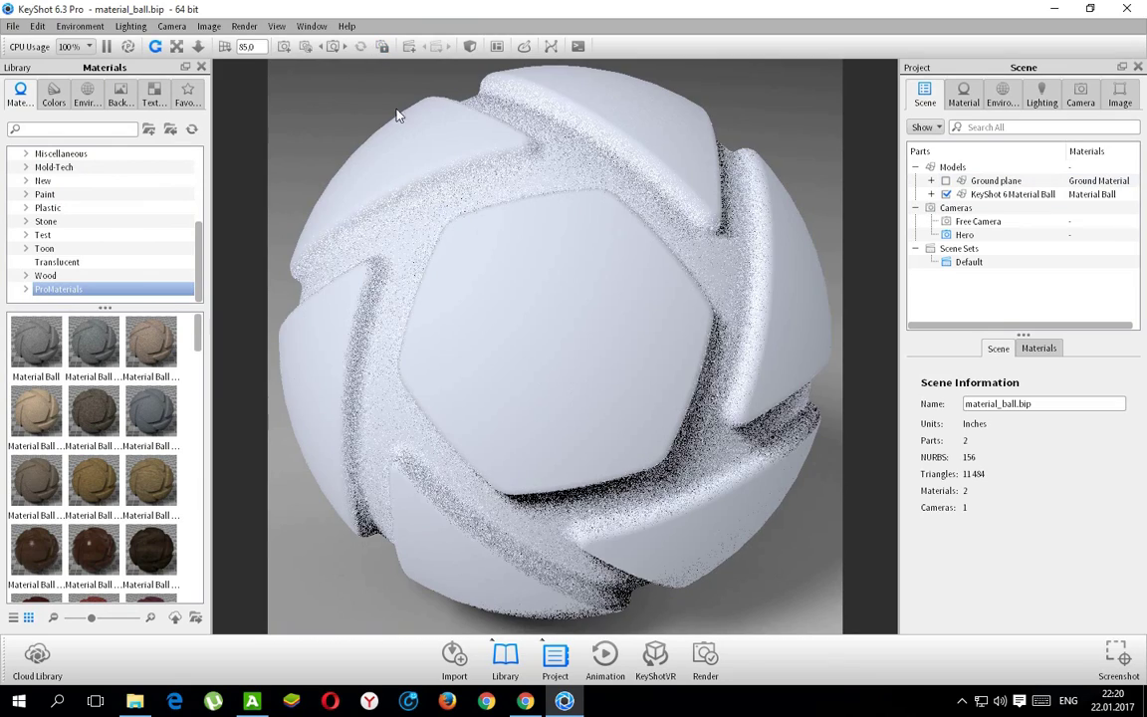
drag(560, 315, 518, 344)
click(86, 92)
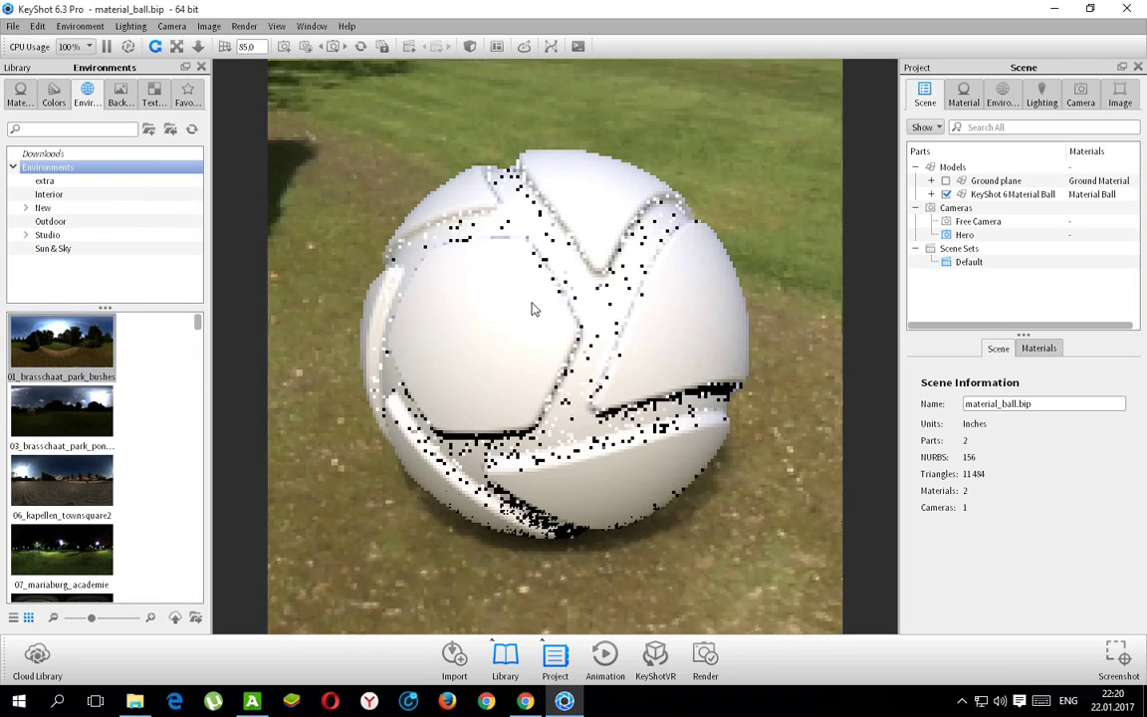
Step: Apply the first stone material from the ProMaterials folder, Material Ball #1, to the ball and examine its surface up close
click(20, 95)
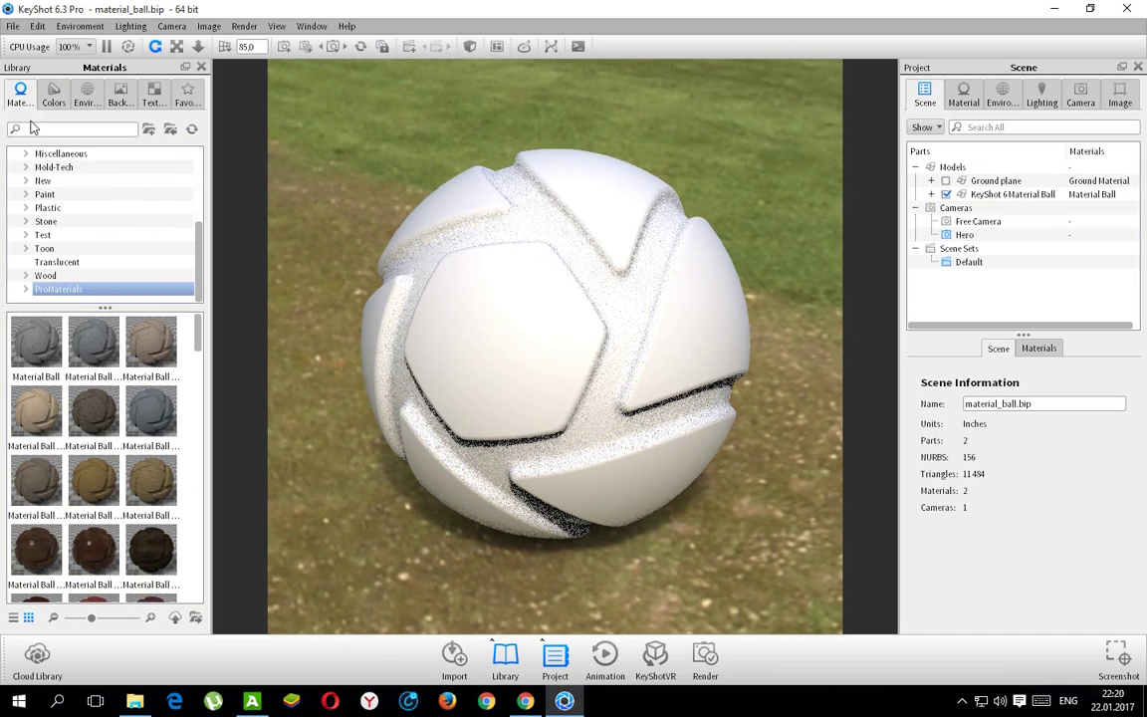
drag(30, 339, 606, 342)
scroll(588, 339, up, 5)
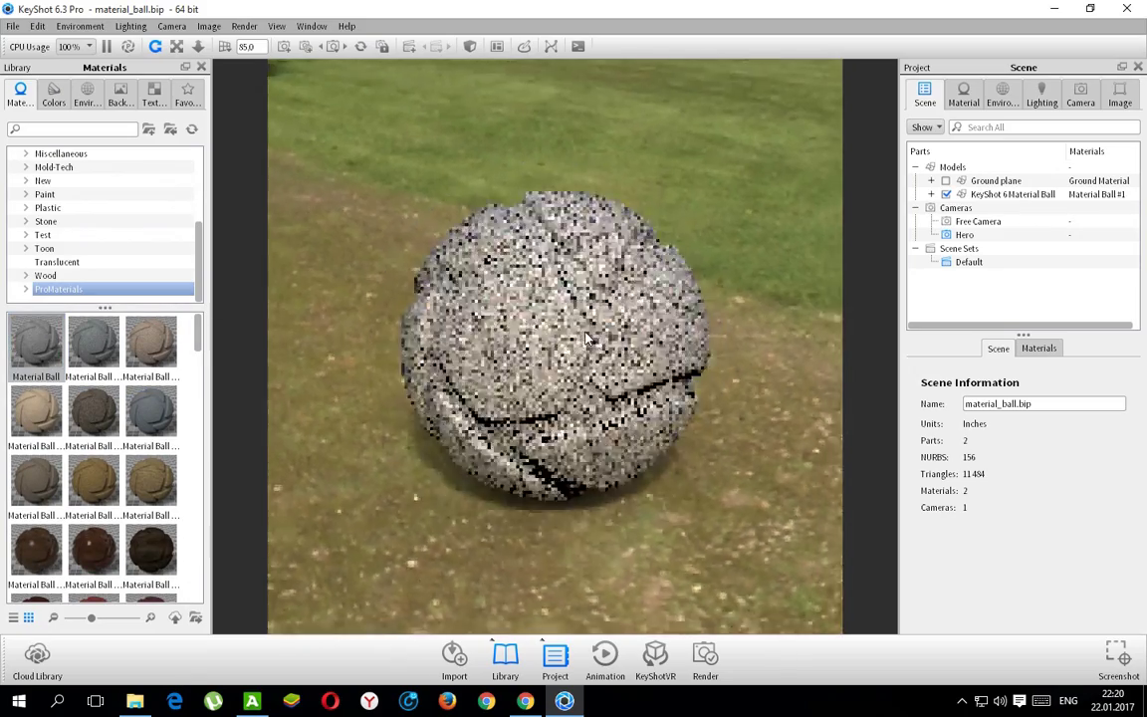
scroll(586, 339, up, 3)
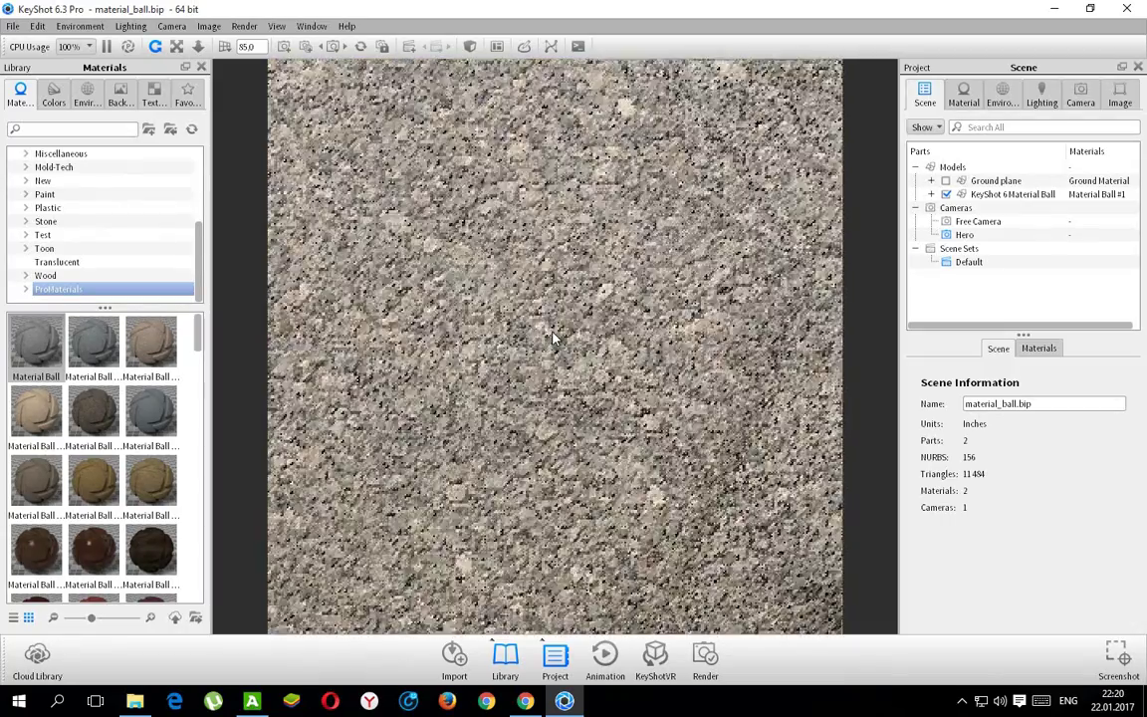
scroll(553, 337, up, 3)
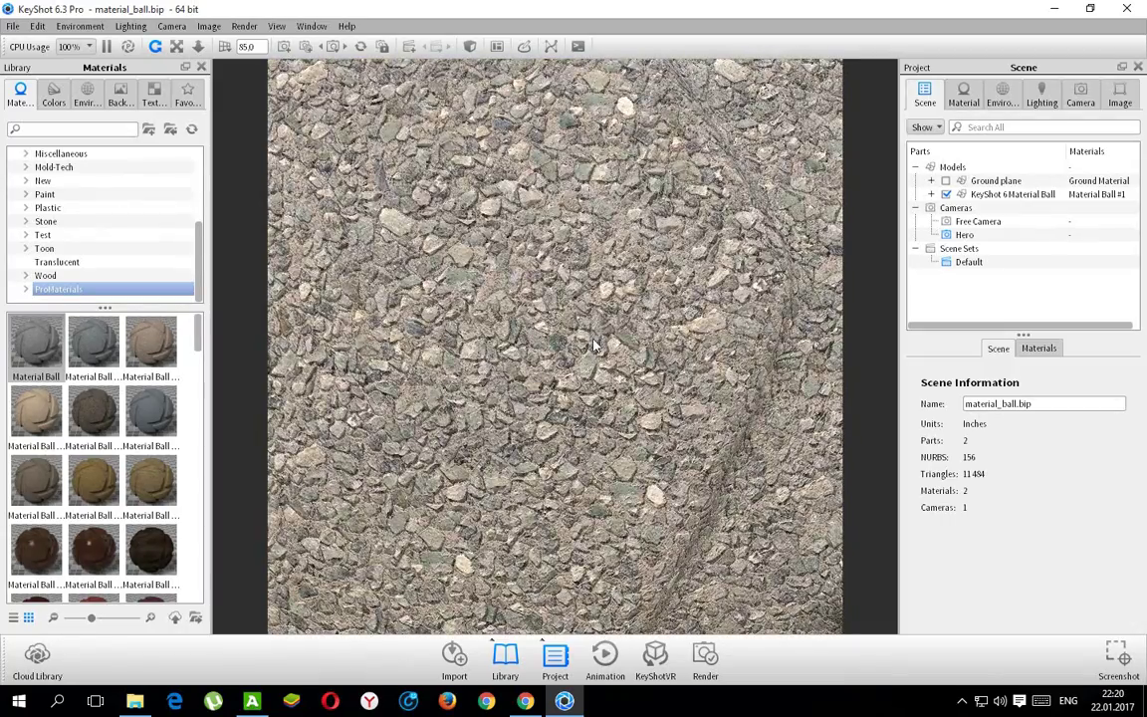
scroll(594, 345, down, 10)
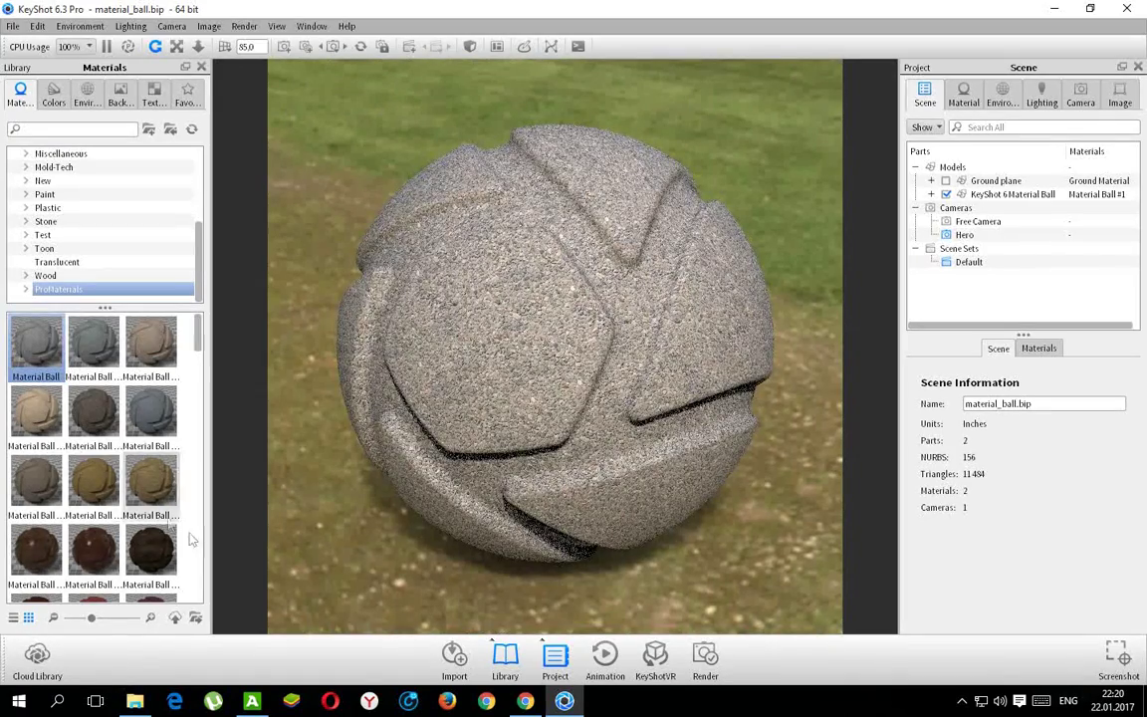
Step: Try the light wood Material Ball #289 and the dark wood Material Ball #292 from ProMaterials on the ball
drag(479, 356, 496, 356)
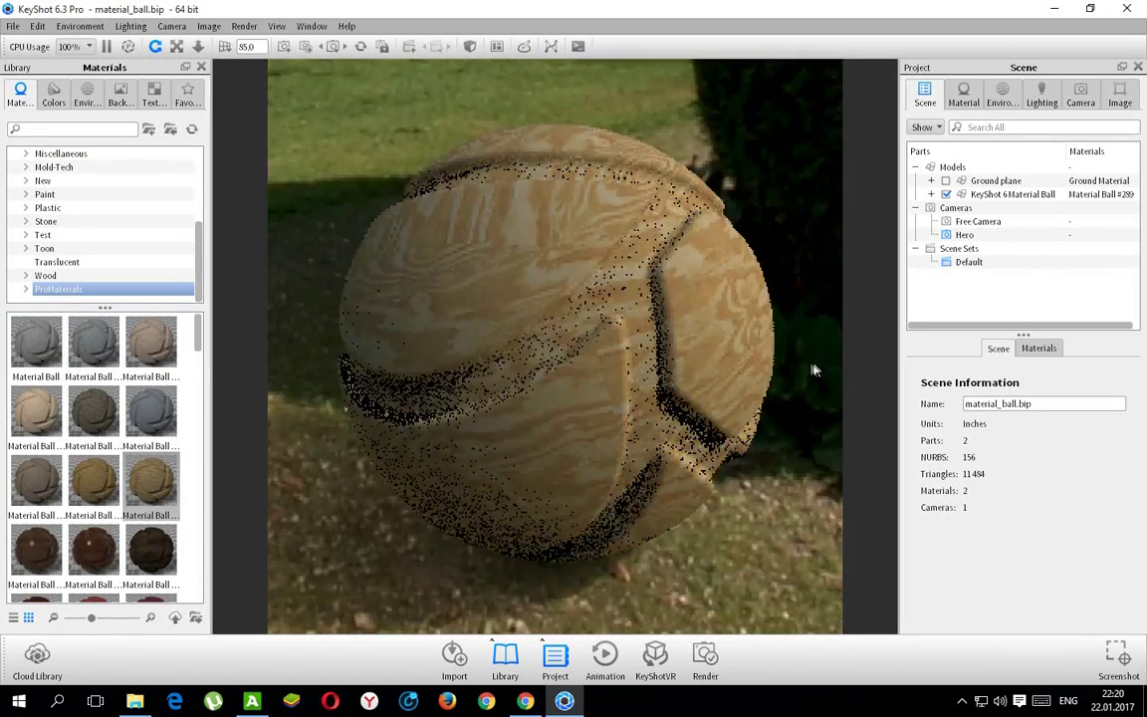
drag(814, 371, 453, 338)
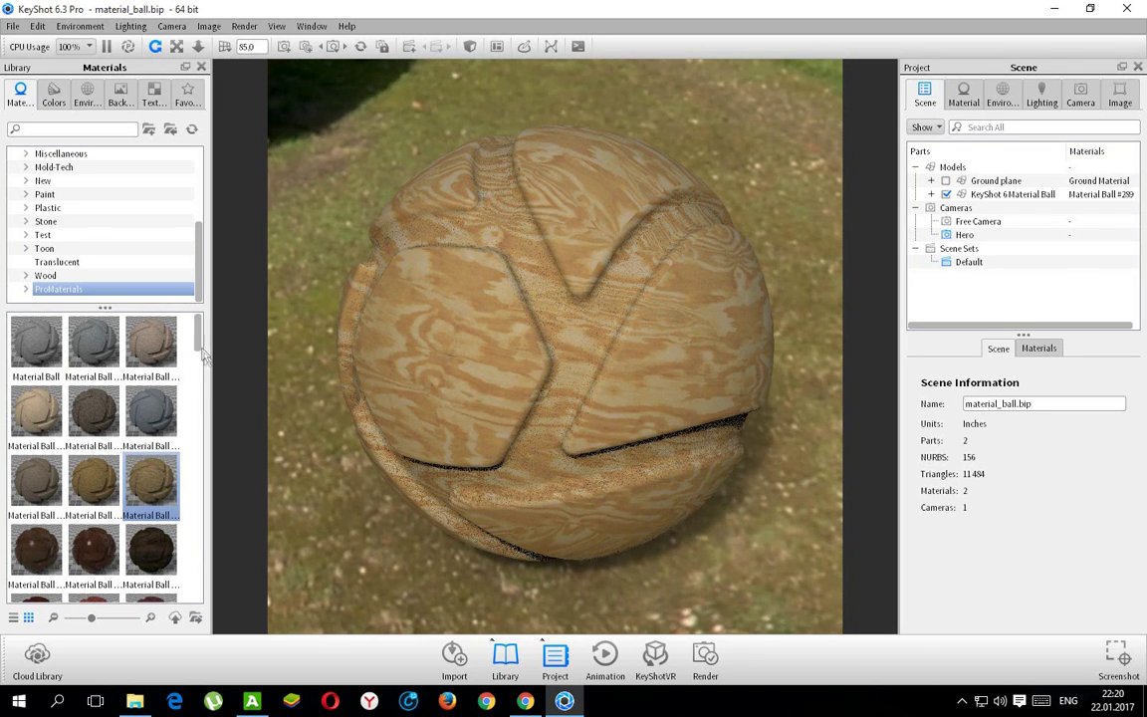
scroll(150, 398, down, 3)
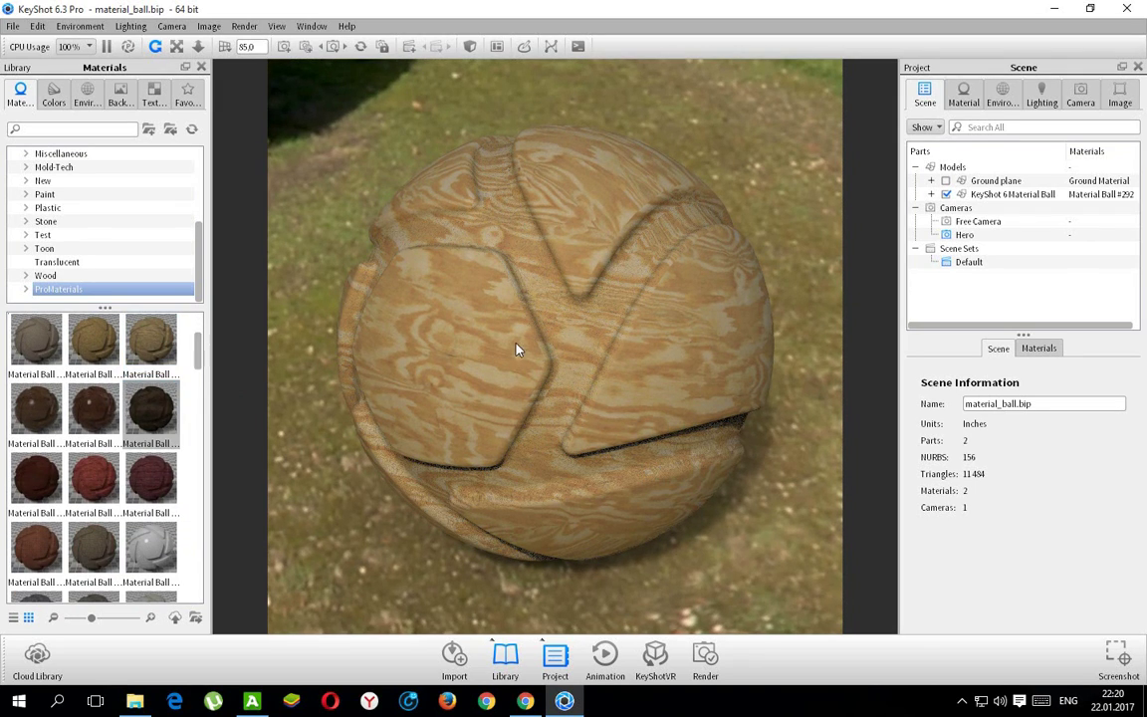
drag(525, 415, 614, 280)
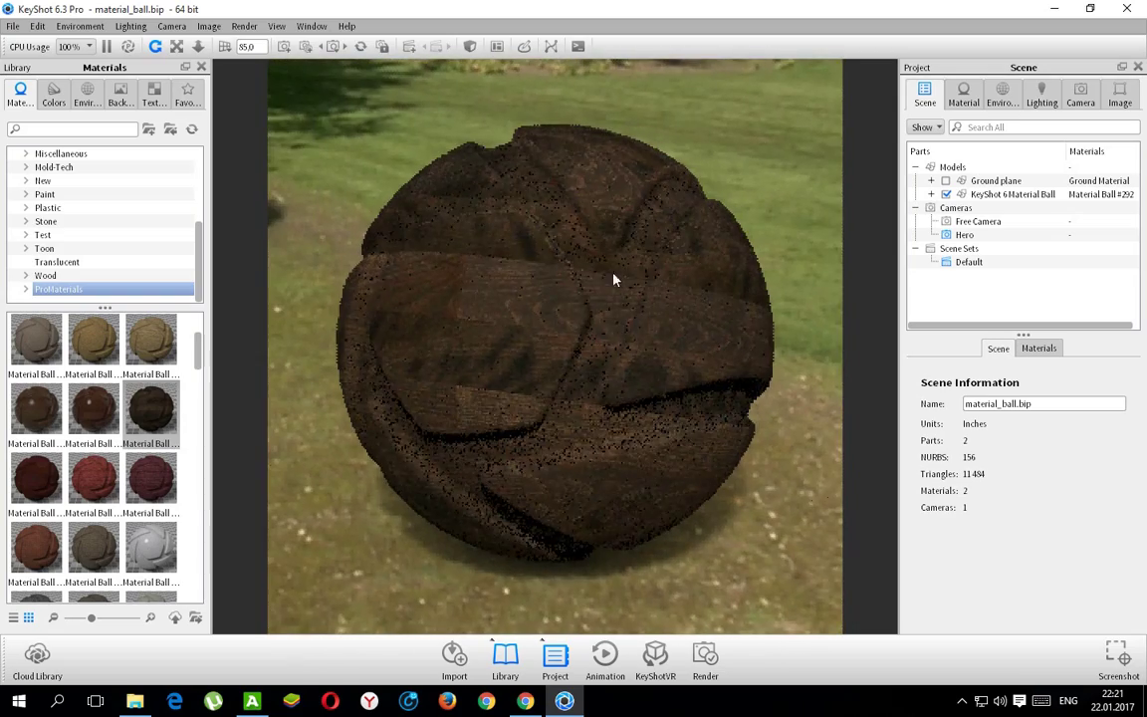
Step: Try adjusting the box mapping of the dark wood's diffuse texture with the Mapping Tool, and reset it
click(964, 96)
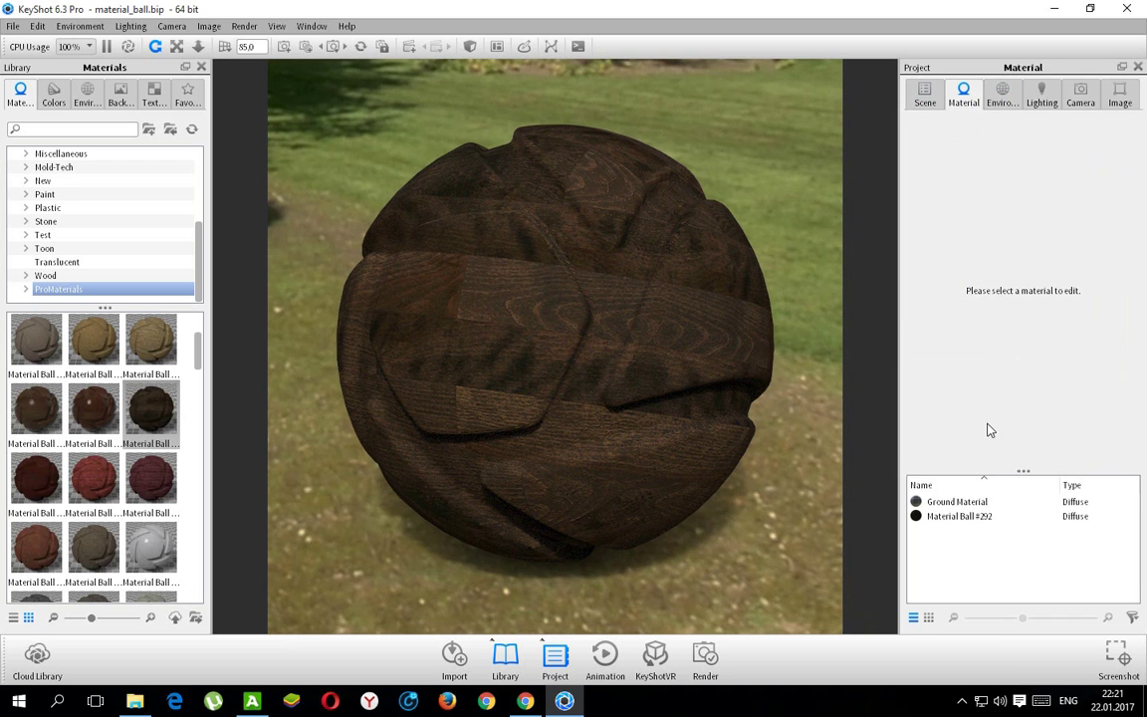
right_click(600, 296)
click(617, 12)
click(1029, 232)
click(997, 407)
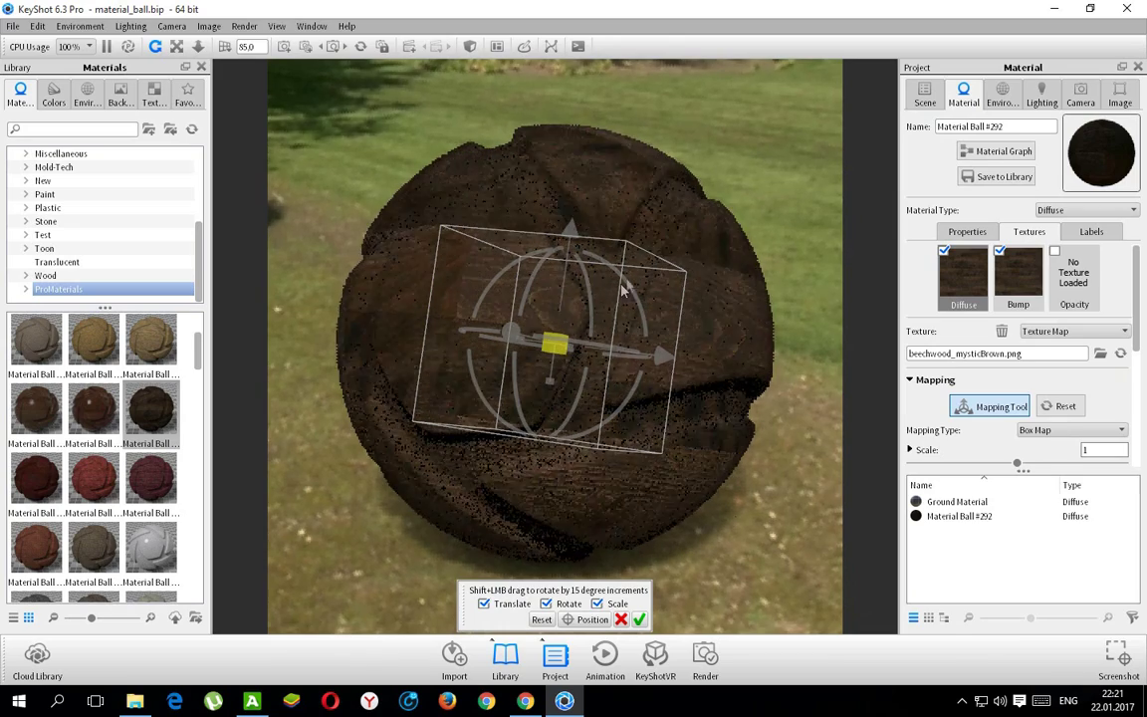
drag(526, 342, 668, 353)
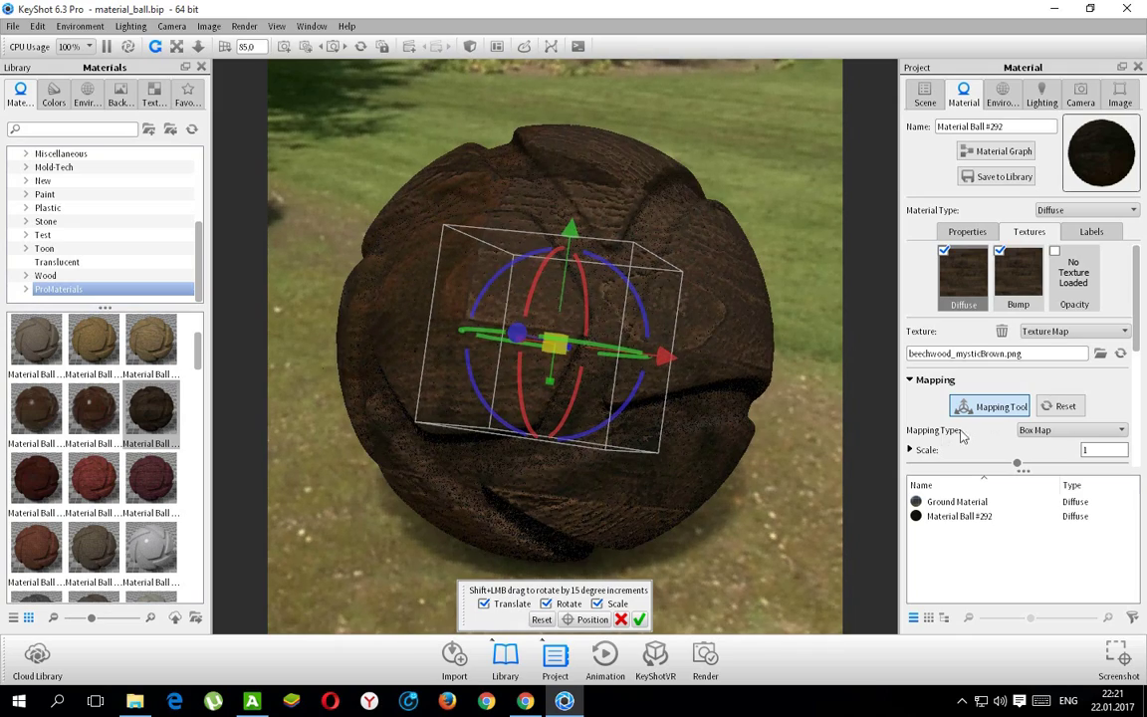
click(1059, 409)
click(621, 619)
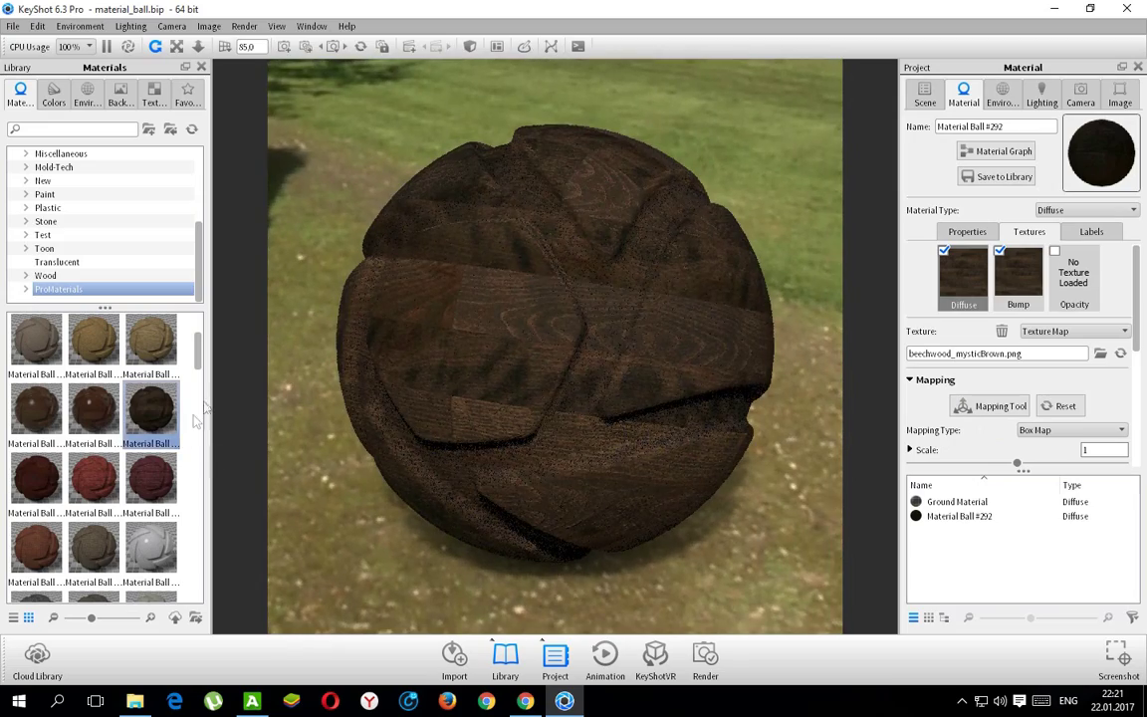
Step: Apply the glossy wood Material Ball #291 to the ball, try a roughness of 0.221 and return the roughness to 0
drag(94, 408, 504, 354)
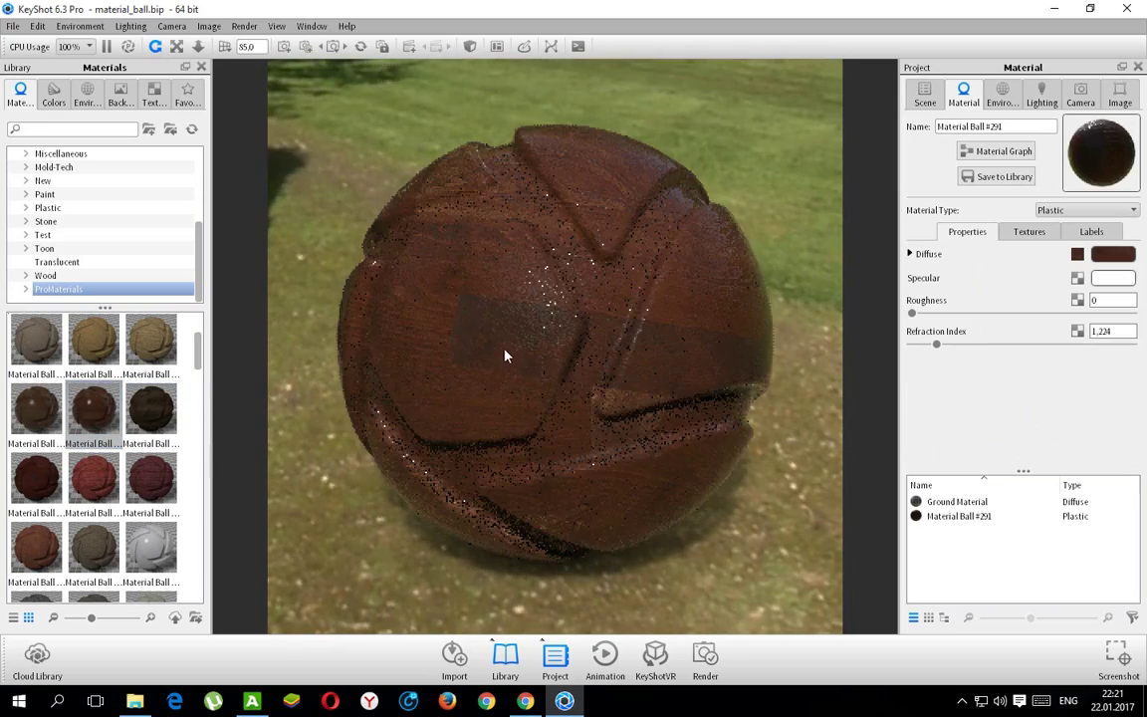
drag(745, 375, 605, 381)
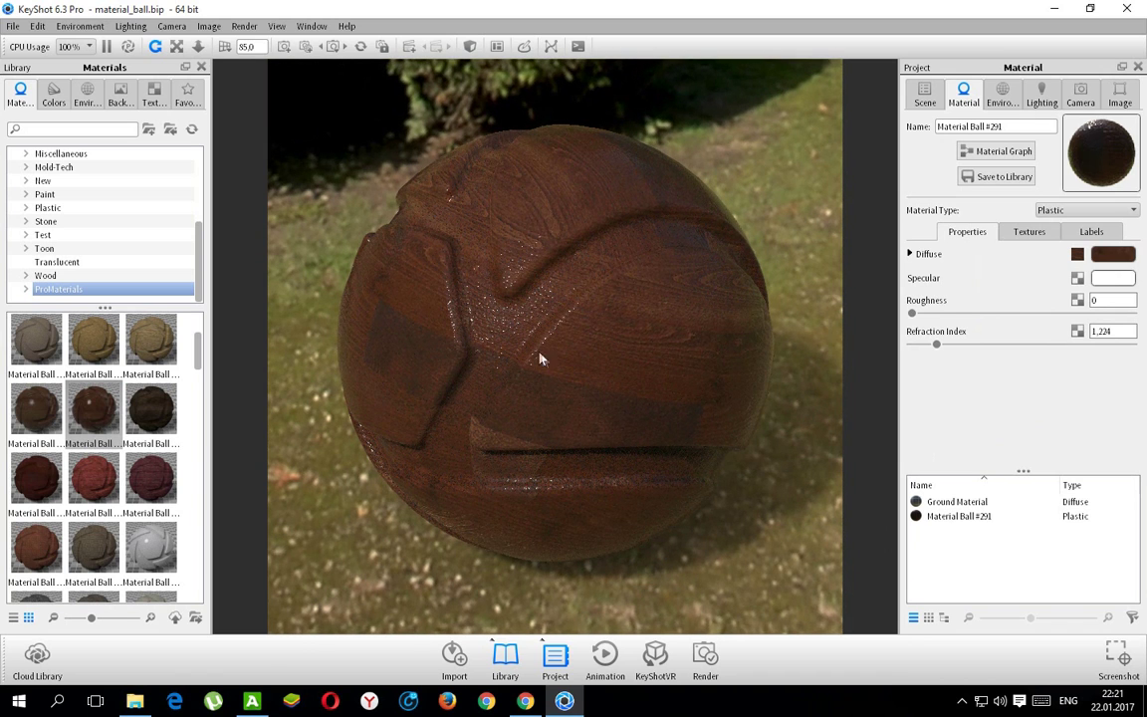
click(961, 315)
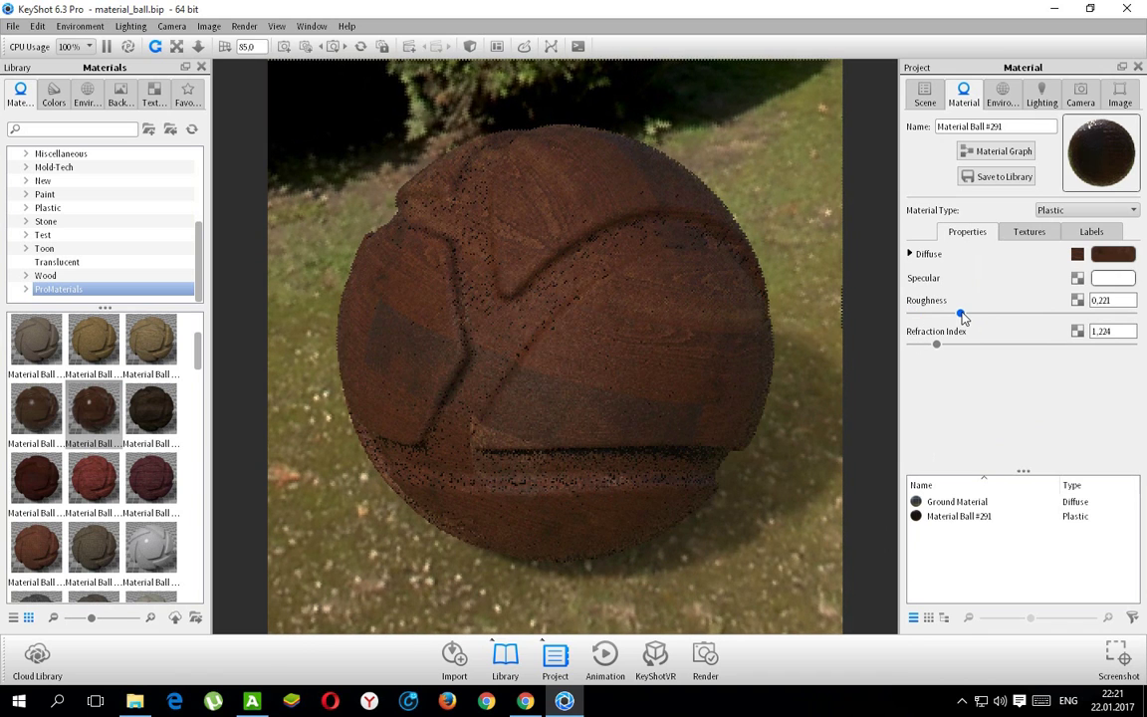
drag(921, 315, 888, 315)
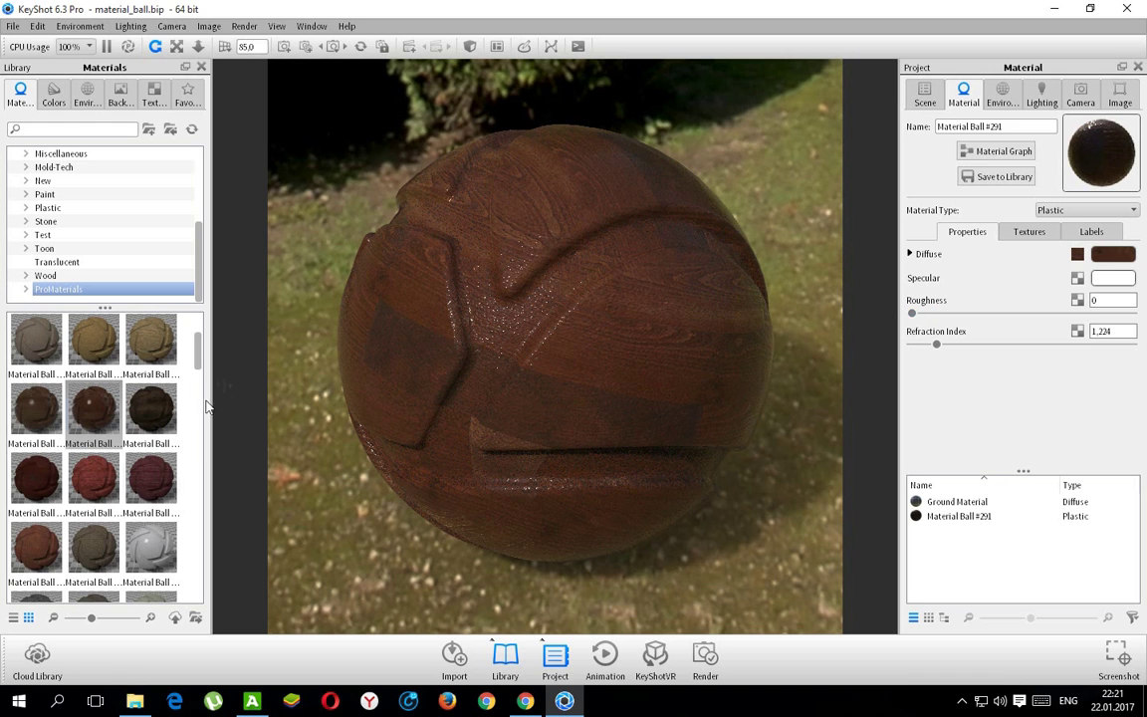
Step: Try the white plastic Material Ball #298 and the ornament-patterned Material Ball #306 on the ball, examining the ornament up close
scroll(184, 335, down, 2)
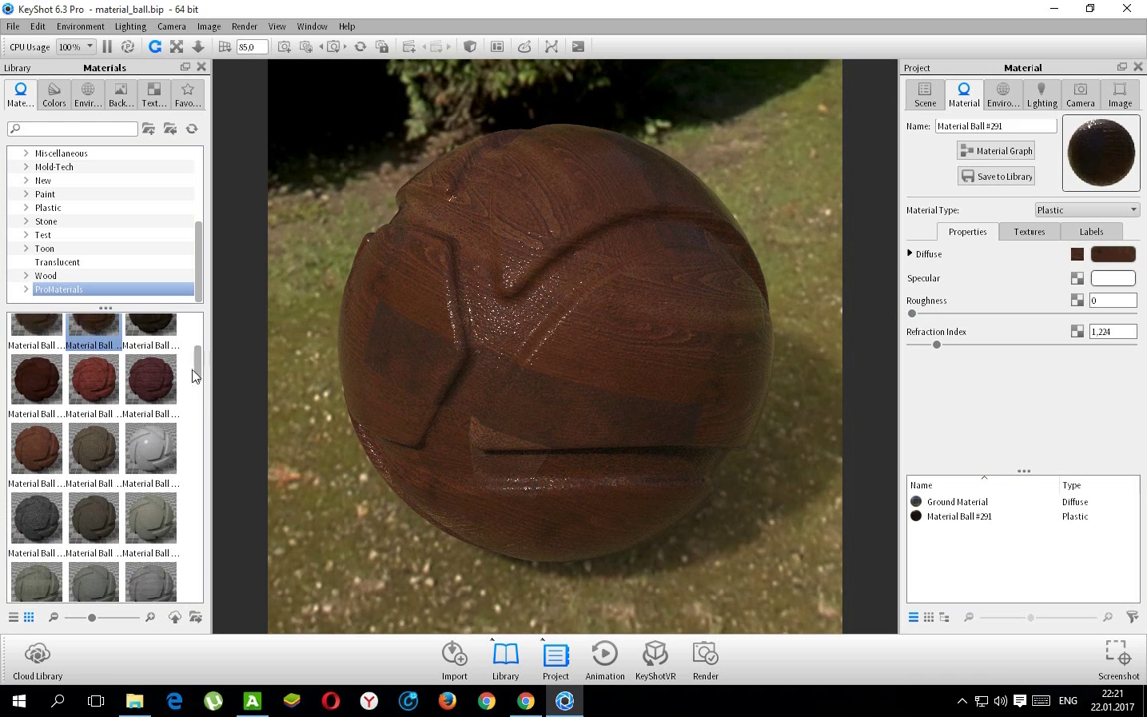
drag(357, 409, 455, 323)
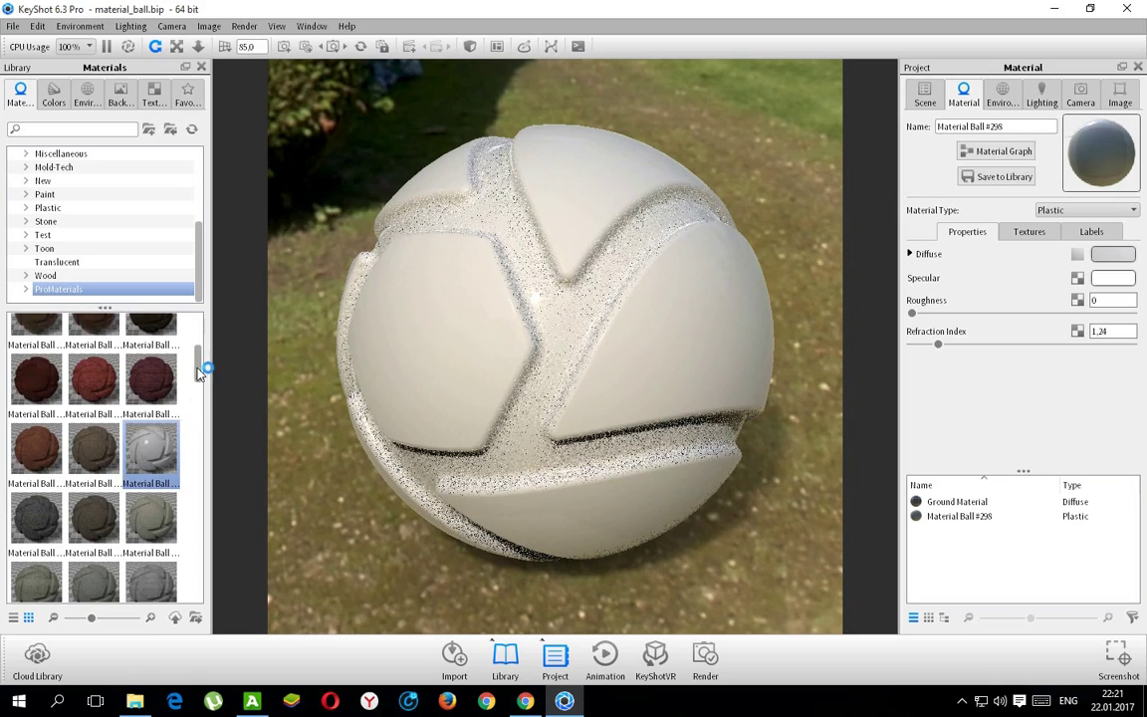
scroll(199, 373, down, 3)
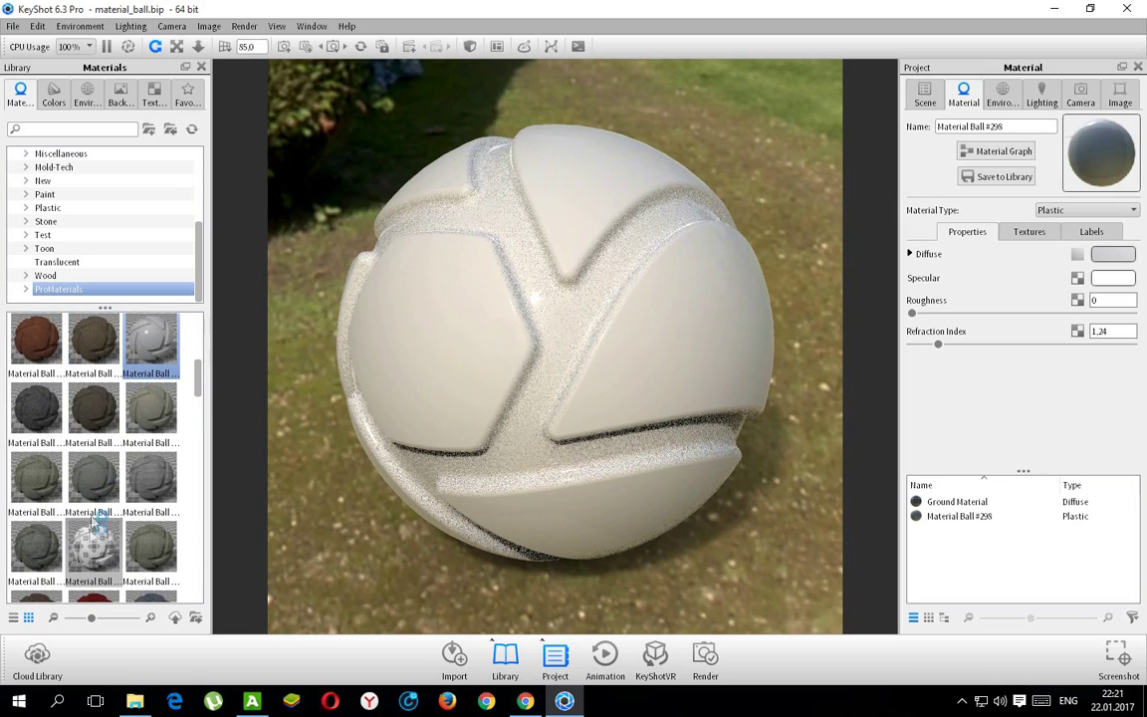
drag(420, 430, 476, 320)
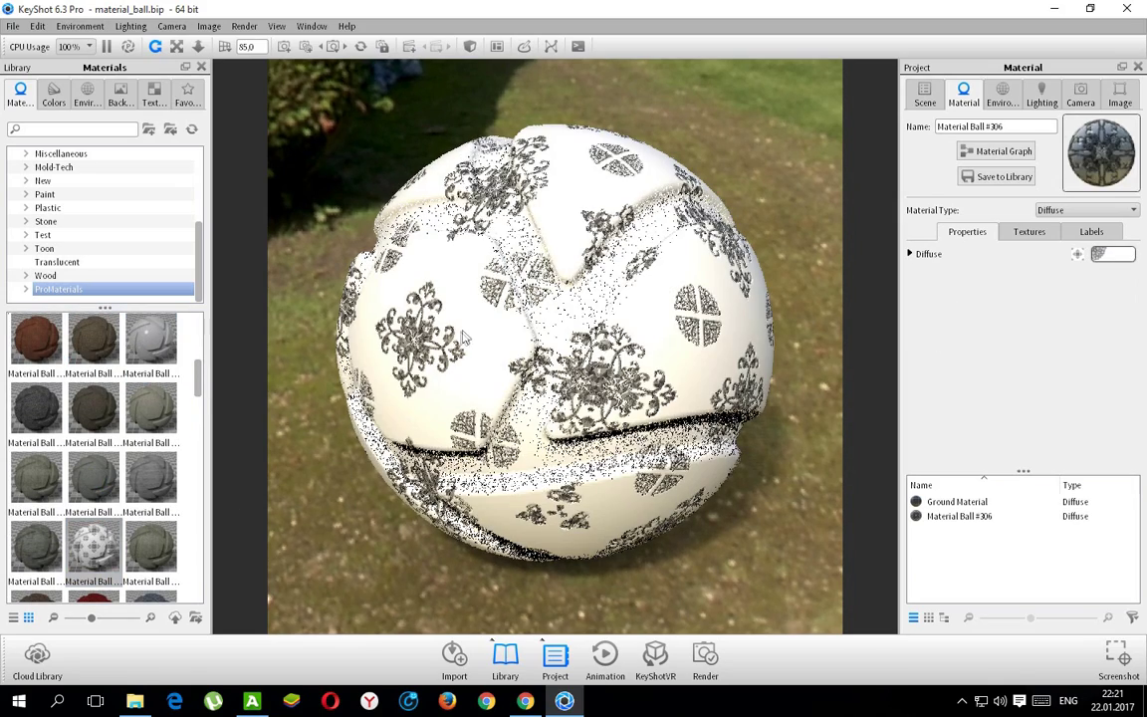
drag(618, 305, 591, 408)
scroll(425, 313, up, 10)
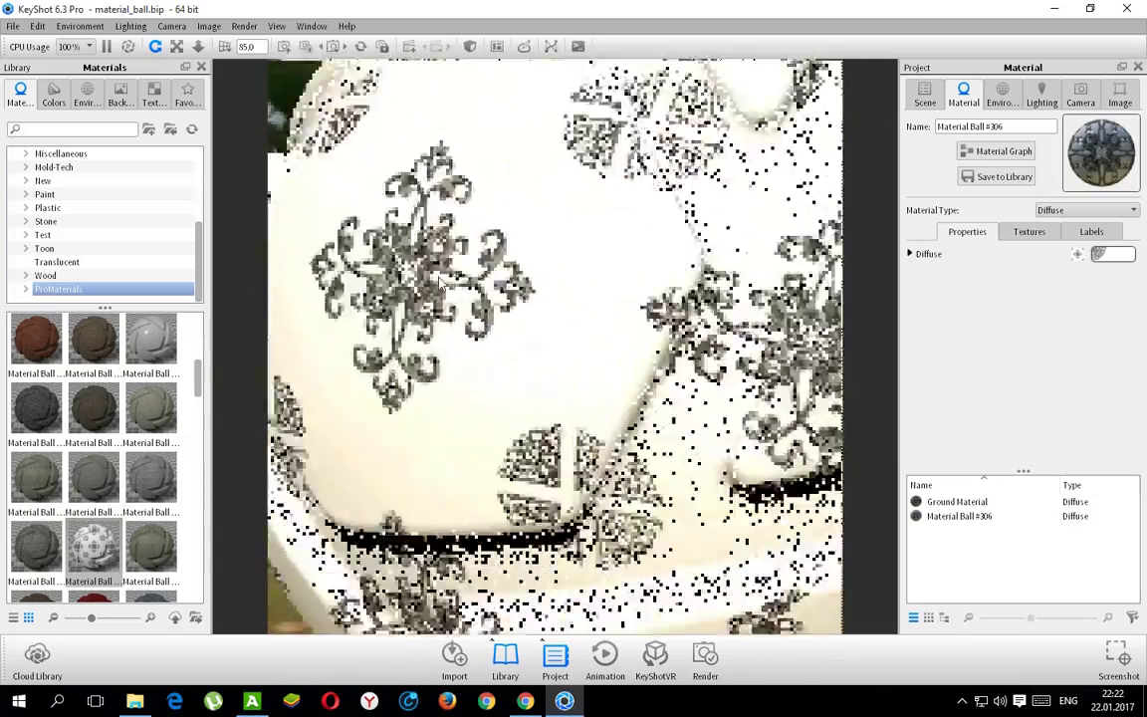
drag(518, 308, 510, 312)
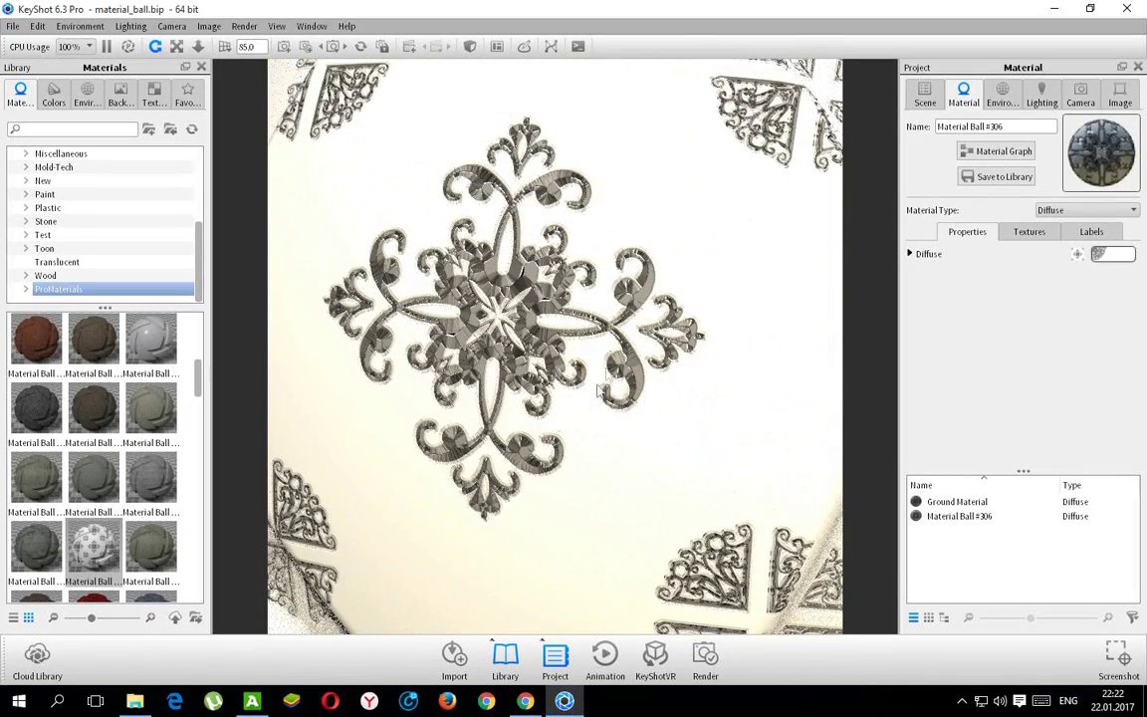
scroll(461, 406, down, 10)
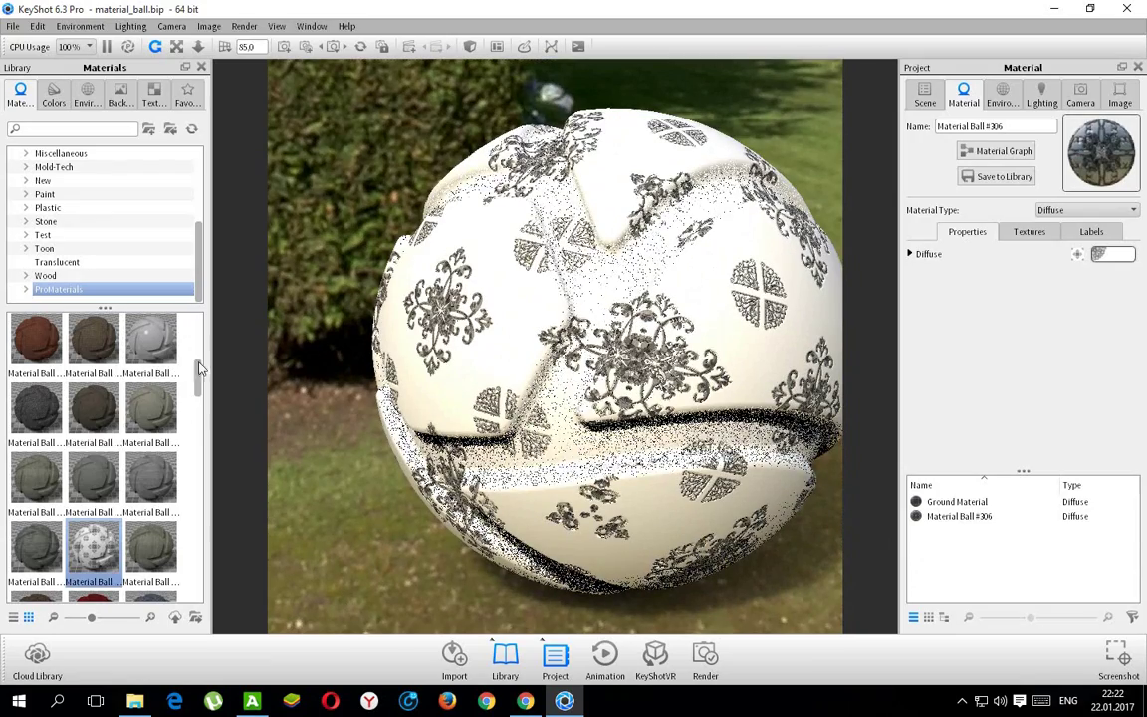
Step: Apply the blue carpet material, Material Ball #310, from the ProMaterials folder to the ball
drag(199, 376, 194, 408)
drag(507, 400, 499, 396)
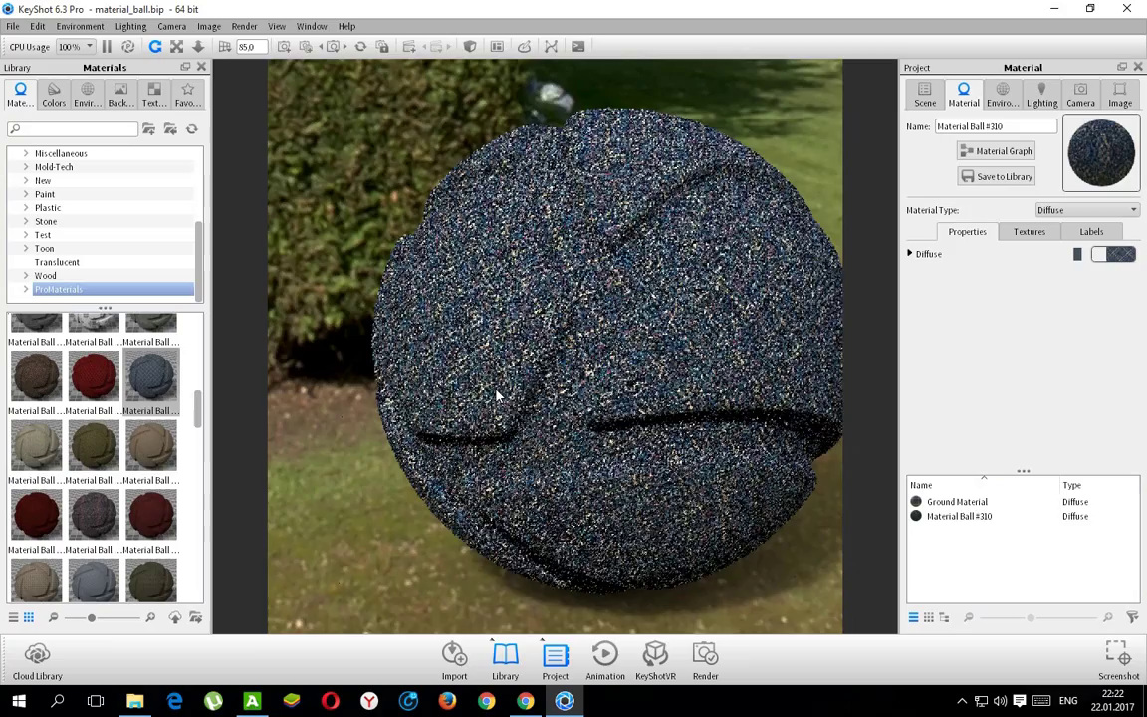
Step: Apply the leaf-patterned Material Ball #315 to the ball and examine its pattern up close
drag(707, 402, 671, 385)
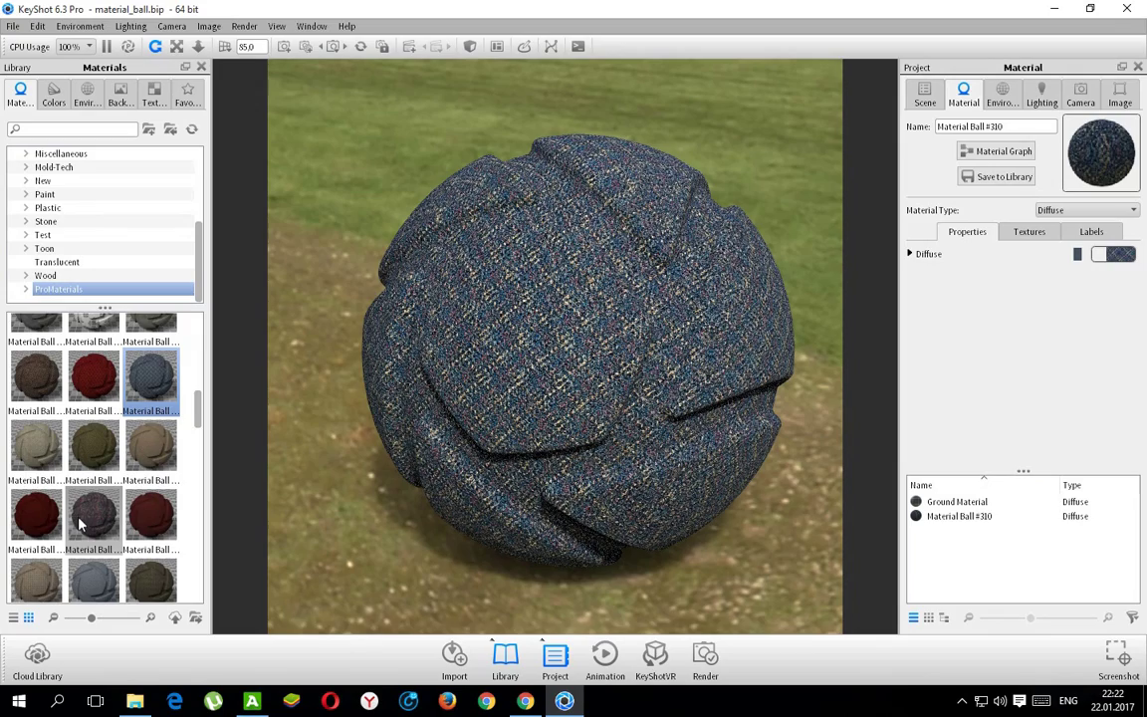
drag(348, 434, 587, 339)
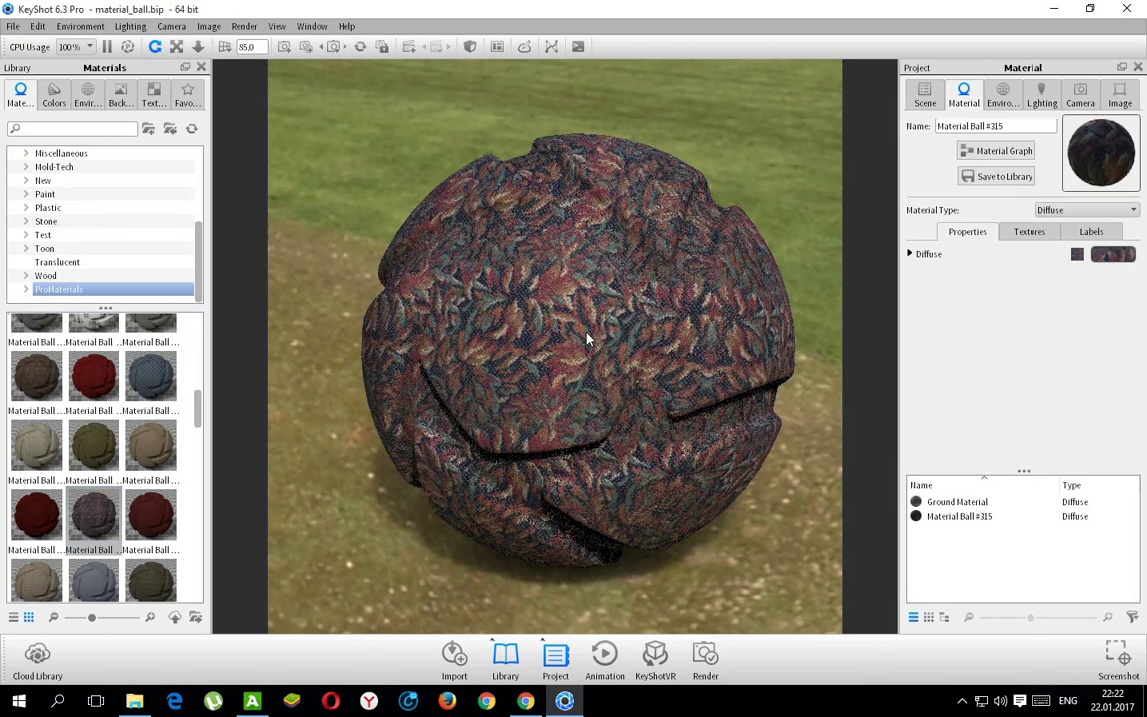
scroll(564, 328, up, 5)
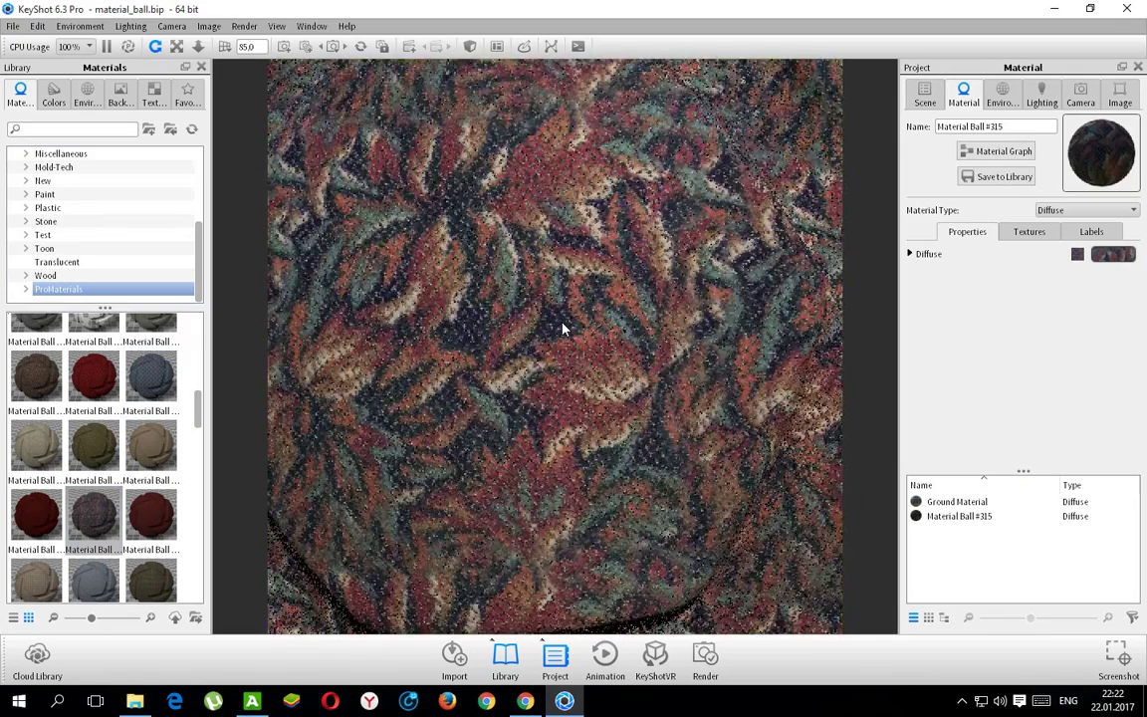
scroll(558, 335, down, 6)
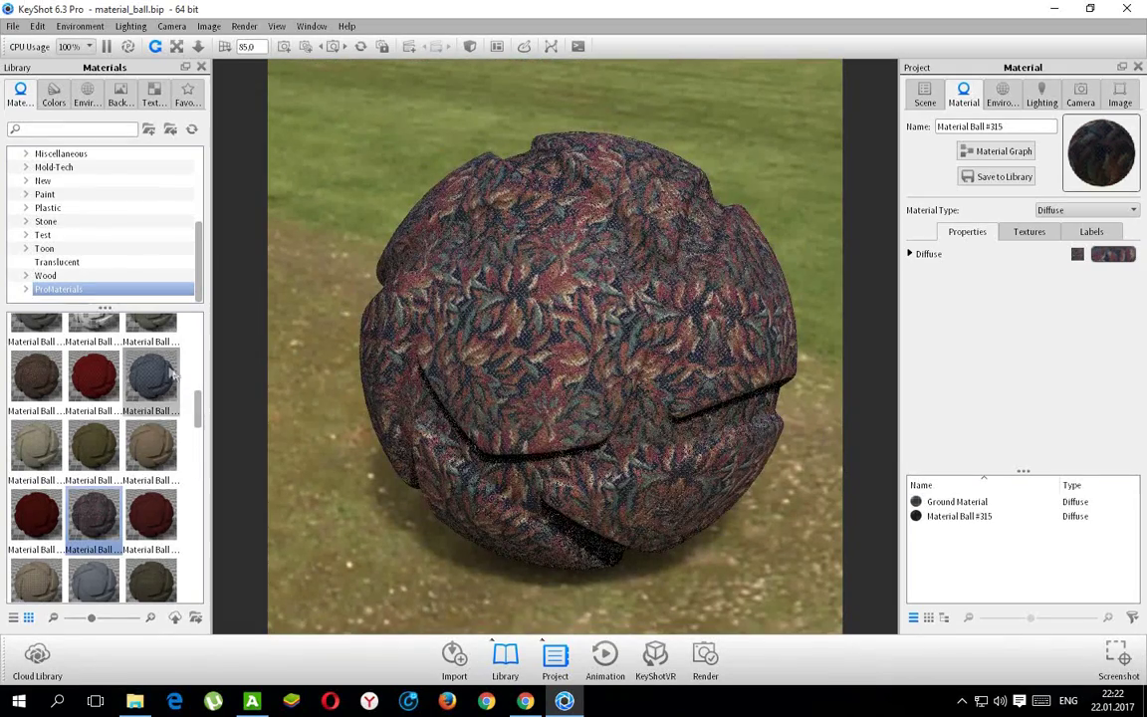
Step: Apply the ribbed tan carpet Material Ball #322 to the ball, examining its weave up close and its texture maps
drag(202, 412, 202, 432)
drag(151, 353, 486, 391)
drag(199, 433, 538, 375)
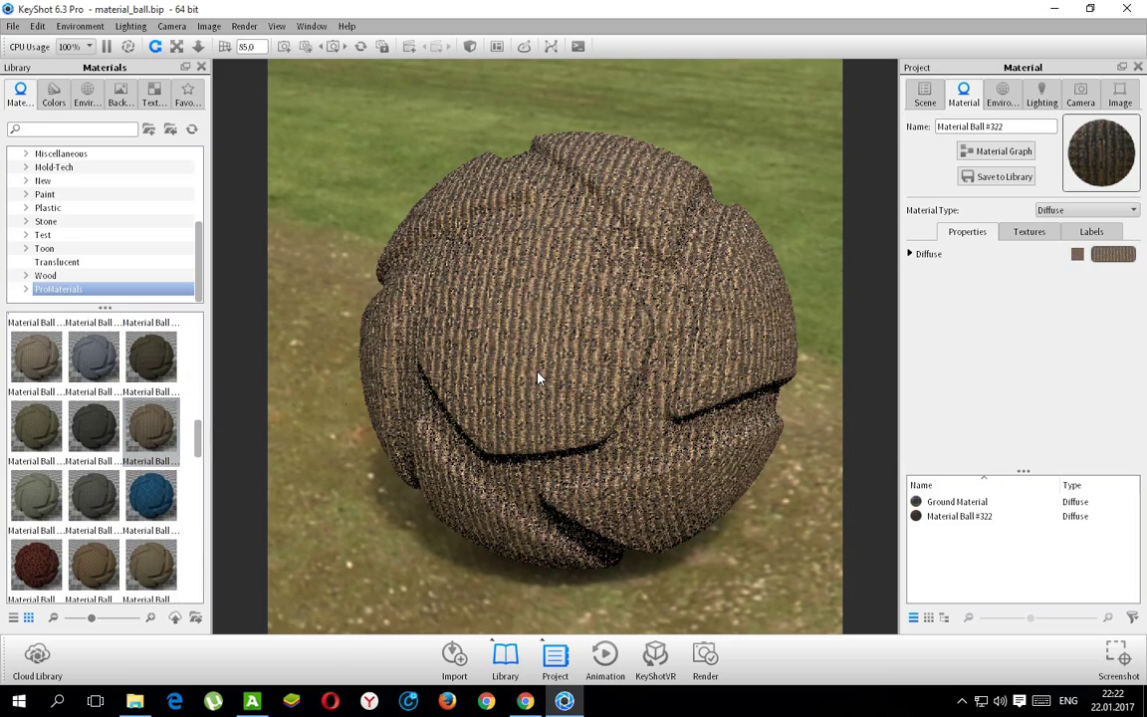
scroll(537, 377, up, 10)
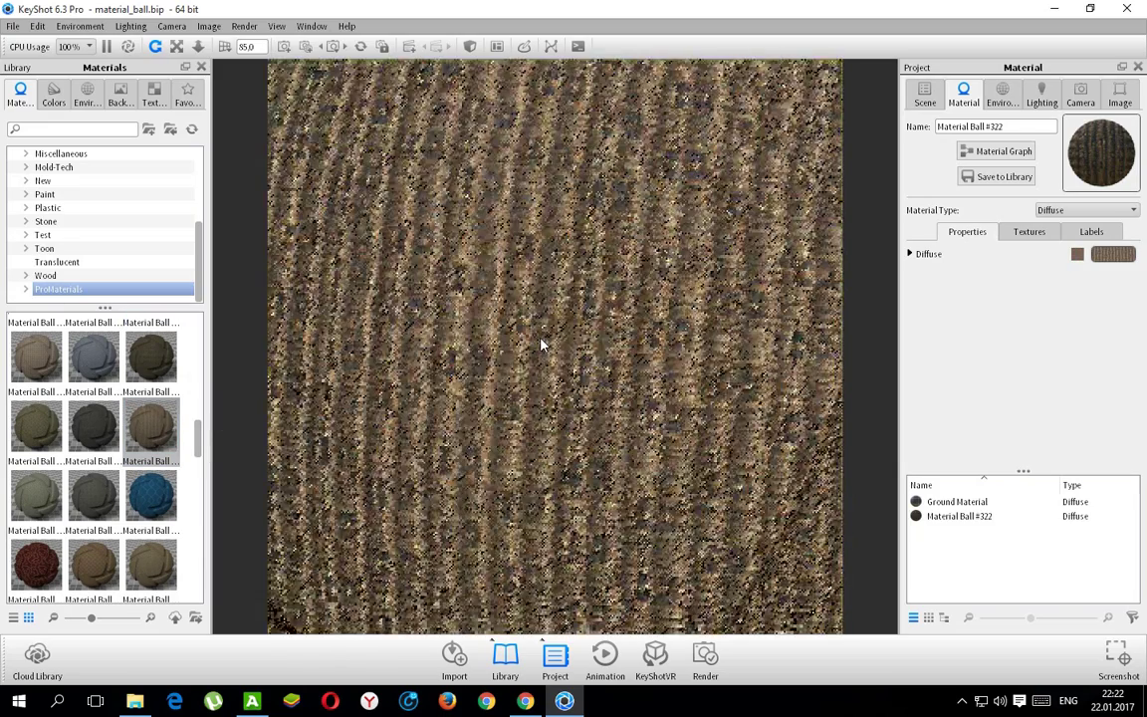
drag(539, 344, 592, 304)
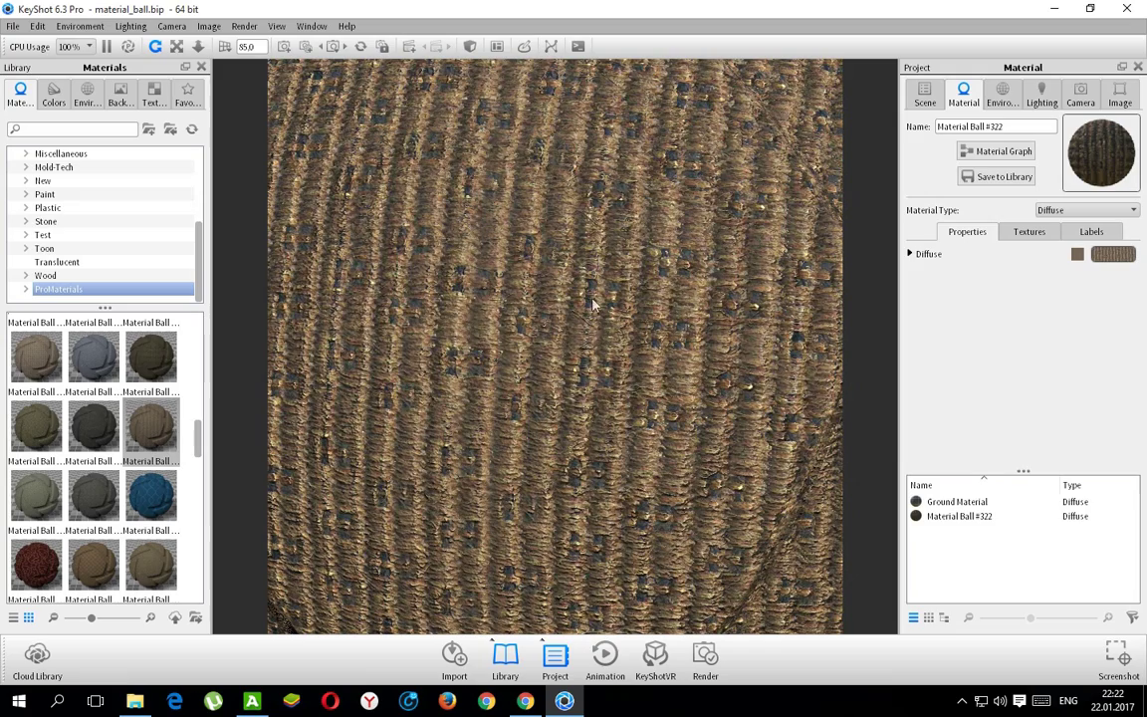
click(1025, 233)
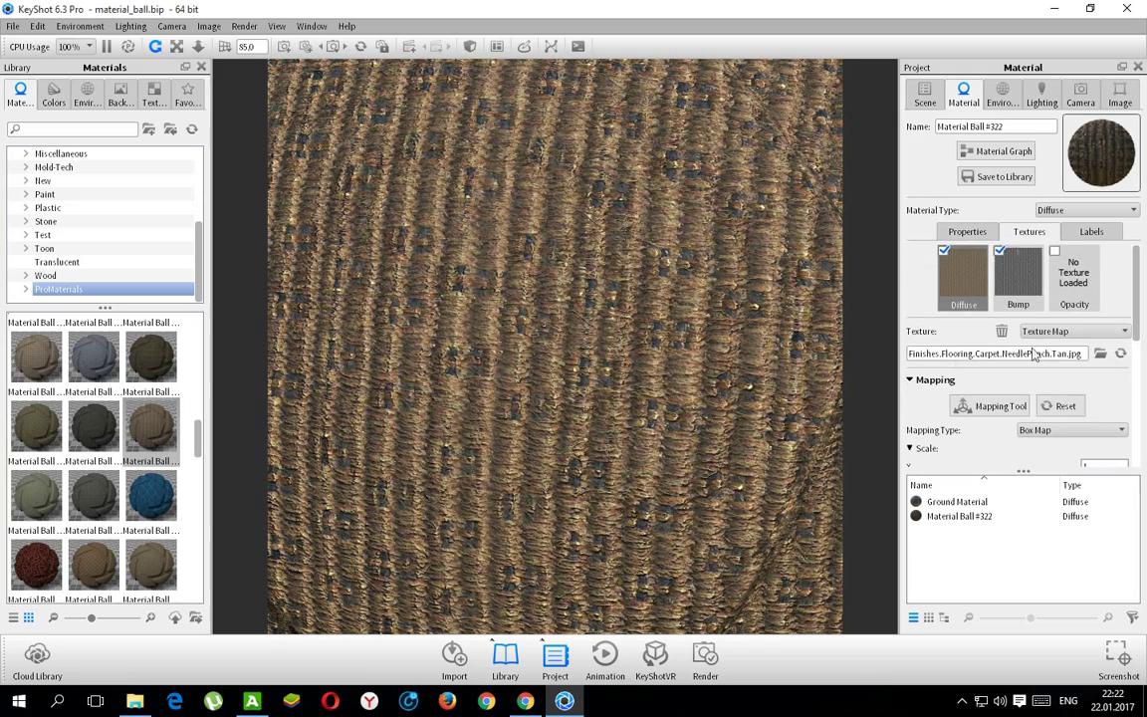
scroll(637, 364, down, 10)
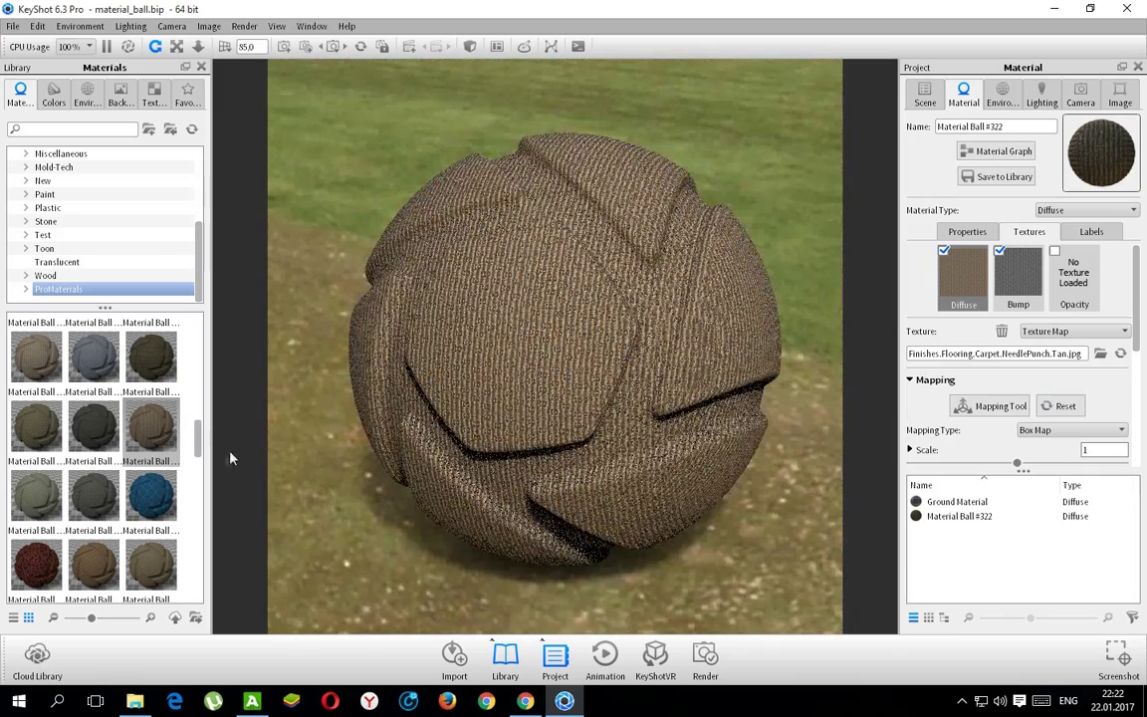
Step: Try the red scroll-patterned Material Ball #326 and the neighbouring brown checkered carpet material on the ball
scroll(199, 451, down, 2)
scroll(200, 450, down, 1)
drag(441, 408, 543, 299)
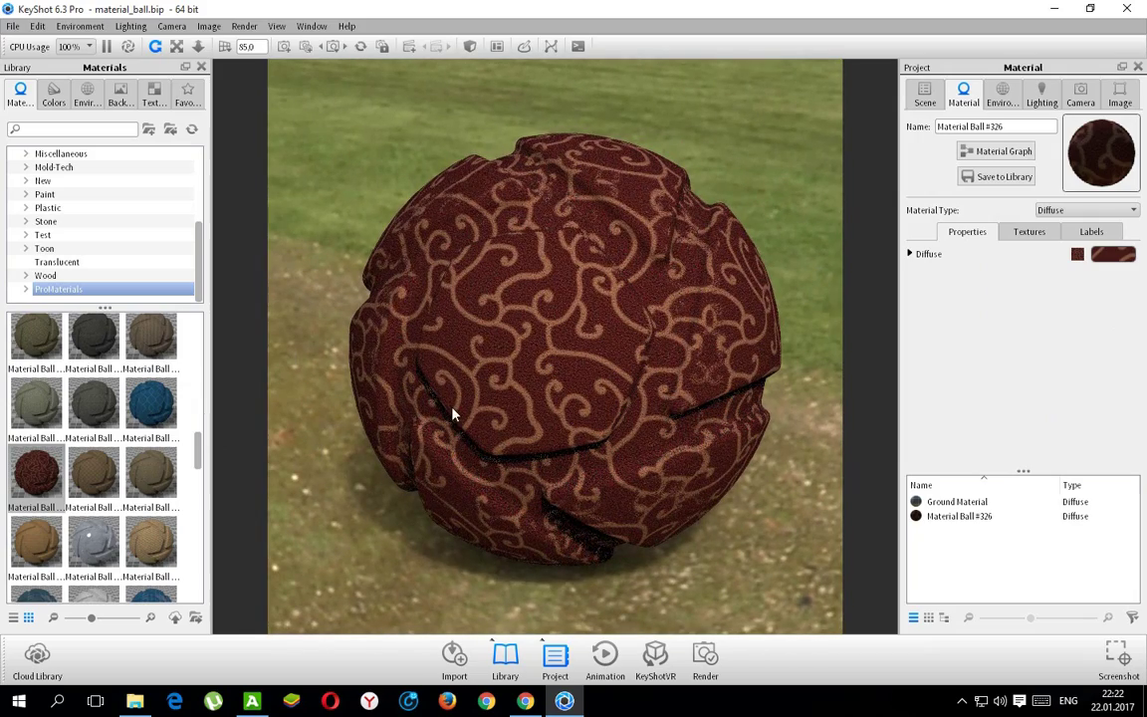
drag(97, 479, 541, 356)
Step: Try the grey plastic Material Ball #330 and the glossy blue tile Material Ball #334 on the ball
drag(199, 454, 196, 475)
drag(93, 396, 481, 309)
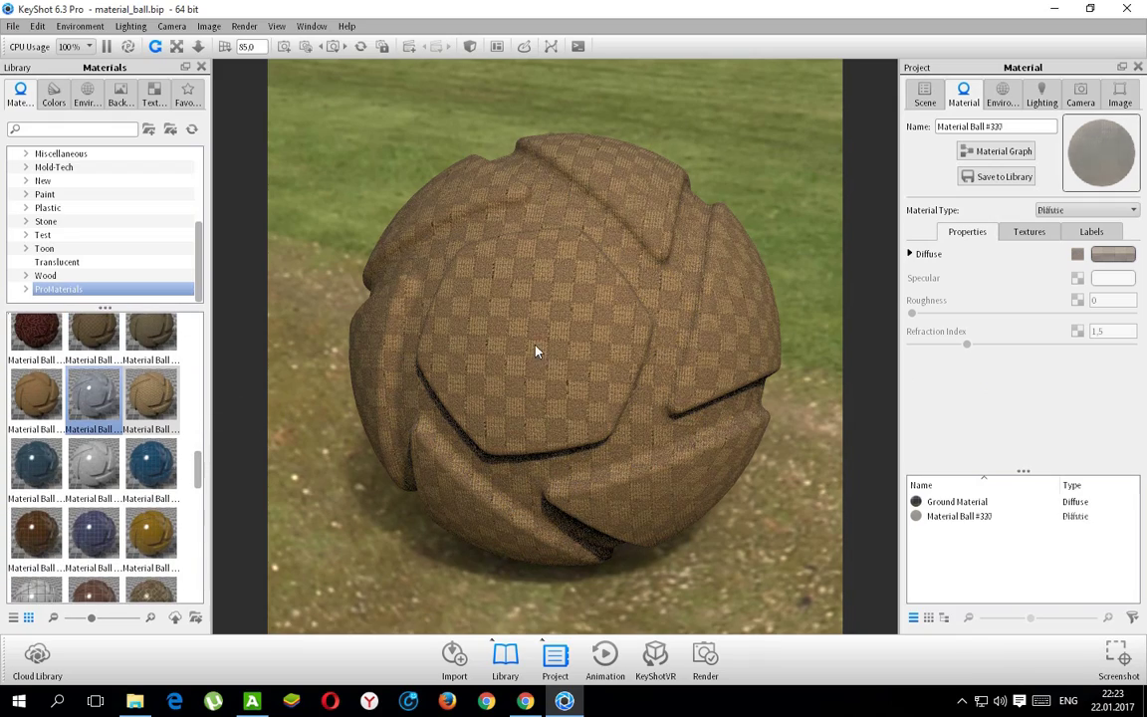
drag(555, 344, 600, 431)
drag(159, 475, 453, 340)
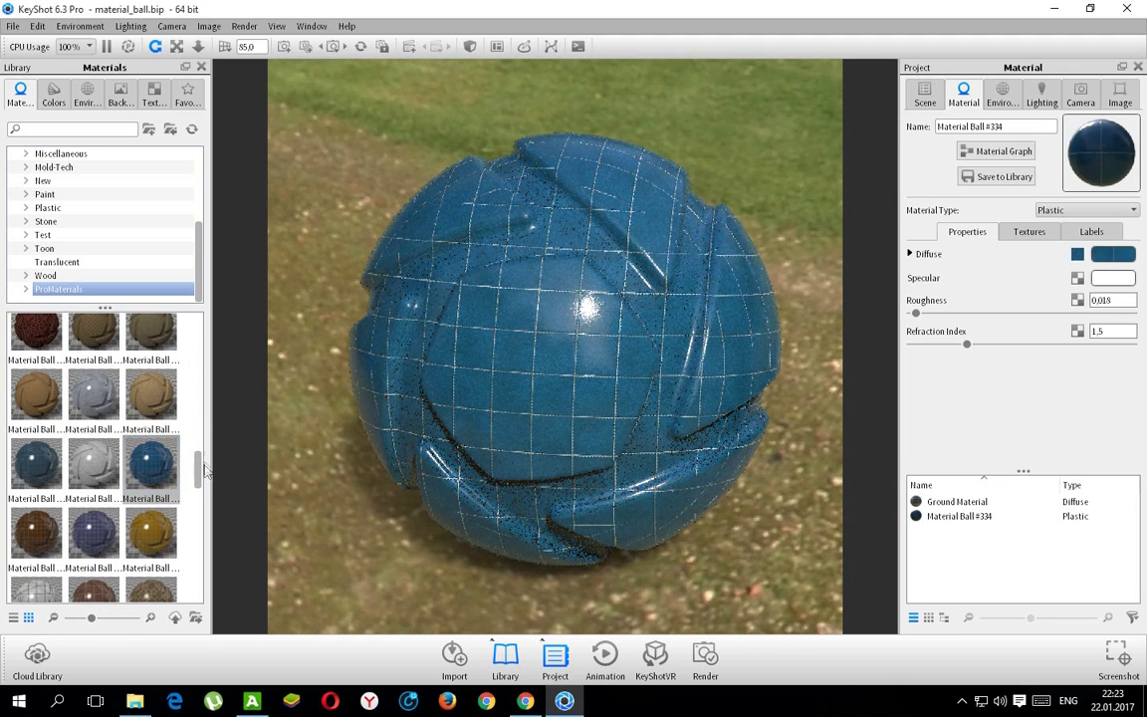
Step: Try the brown tile Material Ball #339 and the patterned parquet Material Ball #343 on the ball, examining the parquet up close
scroll(138, 513, down, 3)
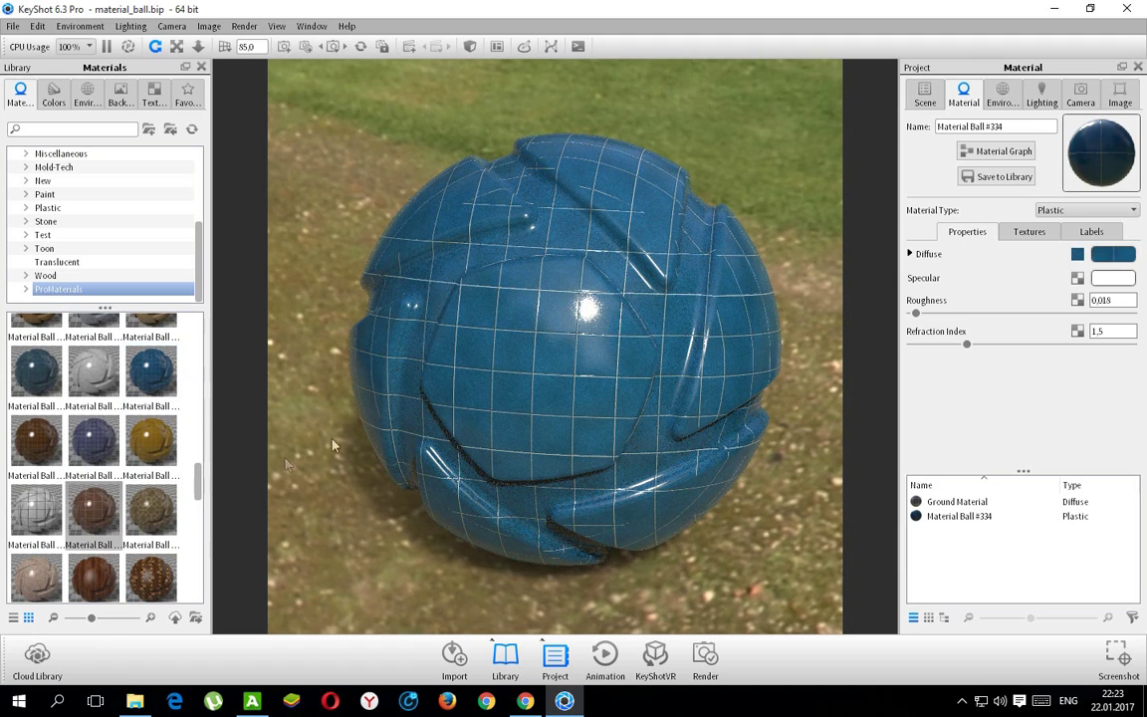
drag(333, 446, 418, 433)
scroll(196, 503, down, 4)
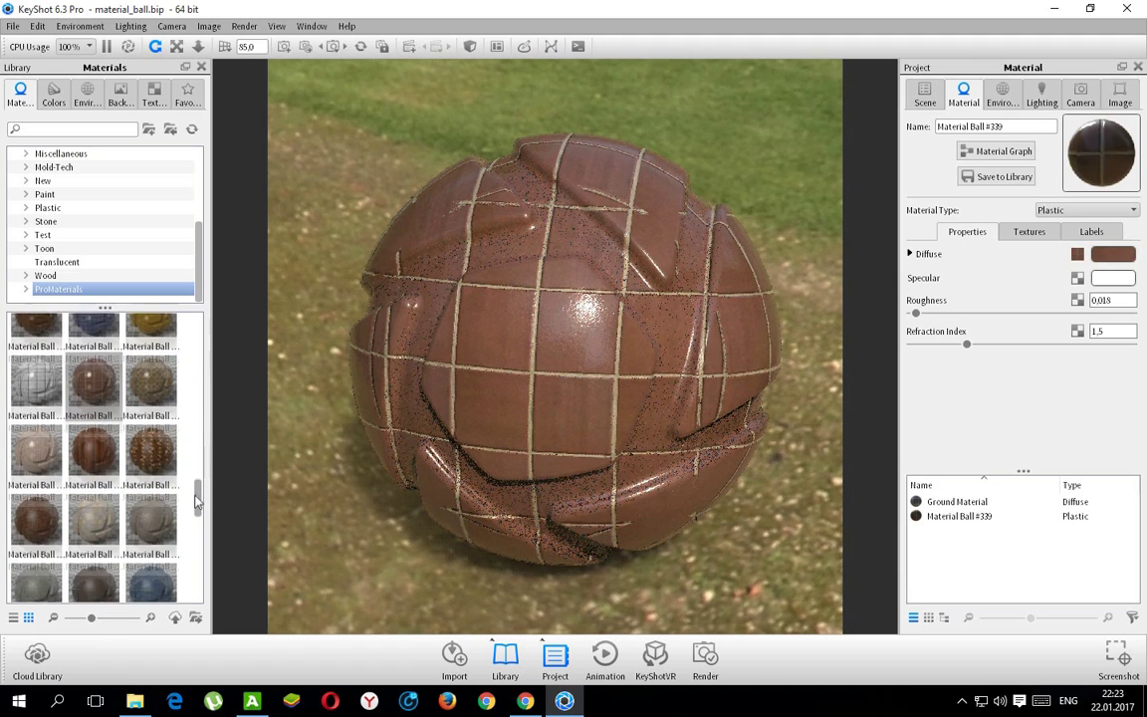
drag(151, 444, 500, 314)
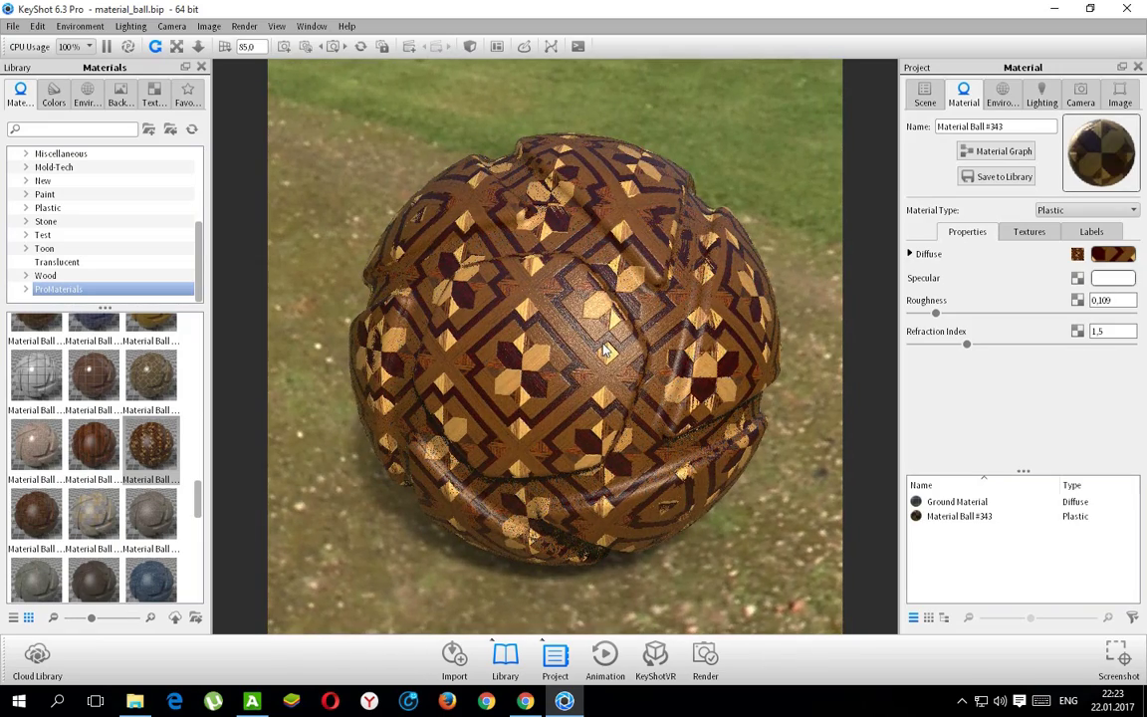
scroll(609, 319, up, 5)
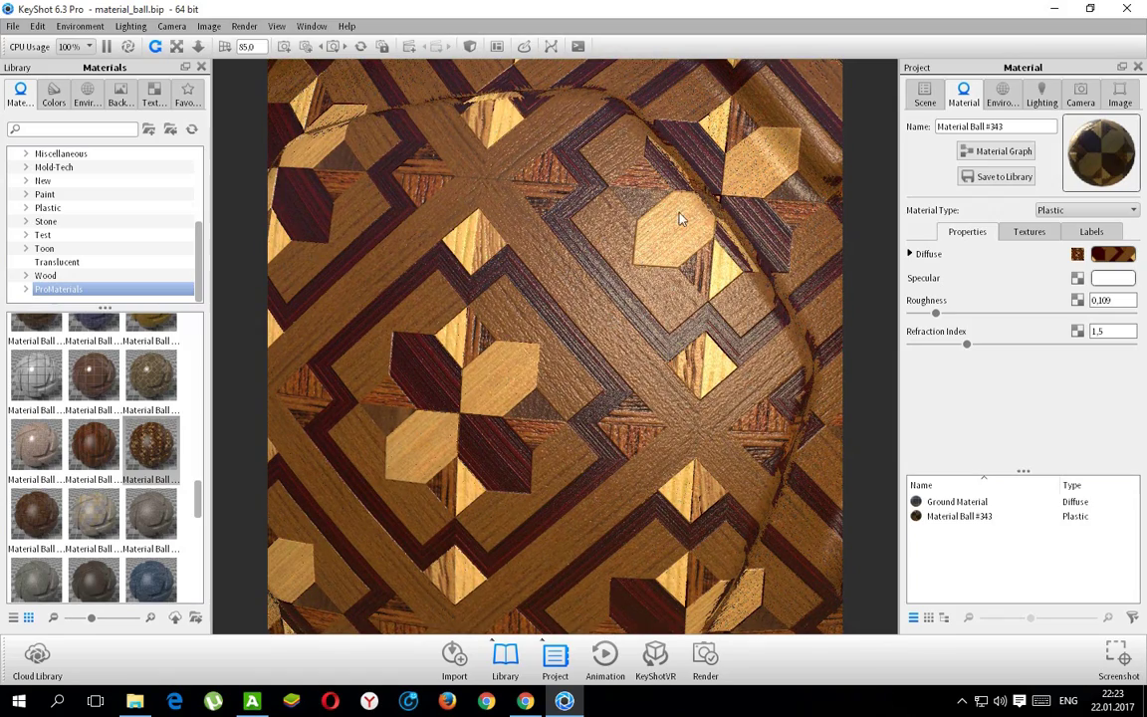
scroll(596, 289, down, 5)
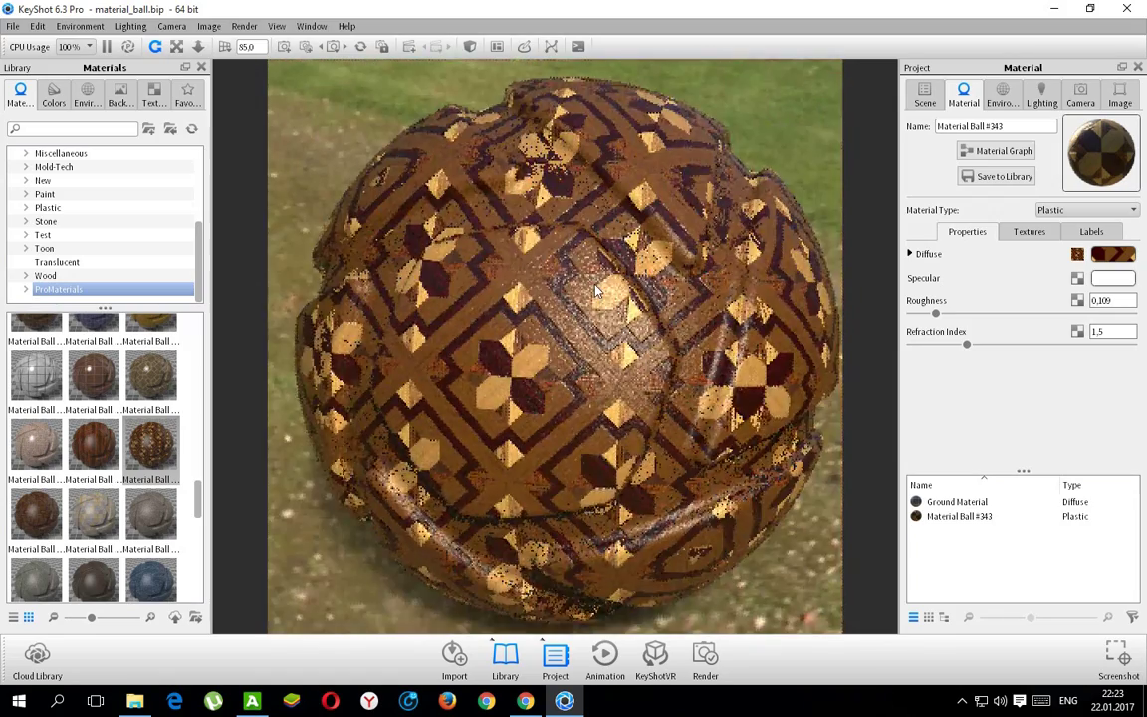
Step: Try the dark wood parquet Material Ball #344 and the dark grey paving Material Ball #351 on the ball
drag(94, 514, 488, 322)
drag(36, 514, 546, 418)
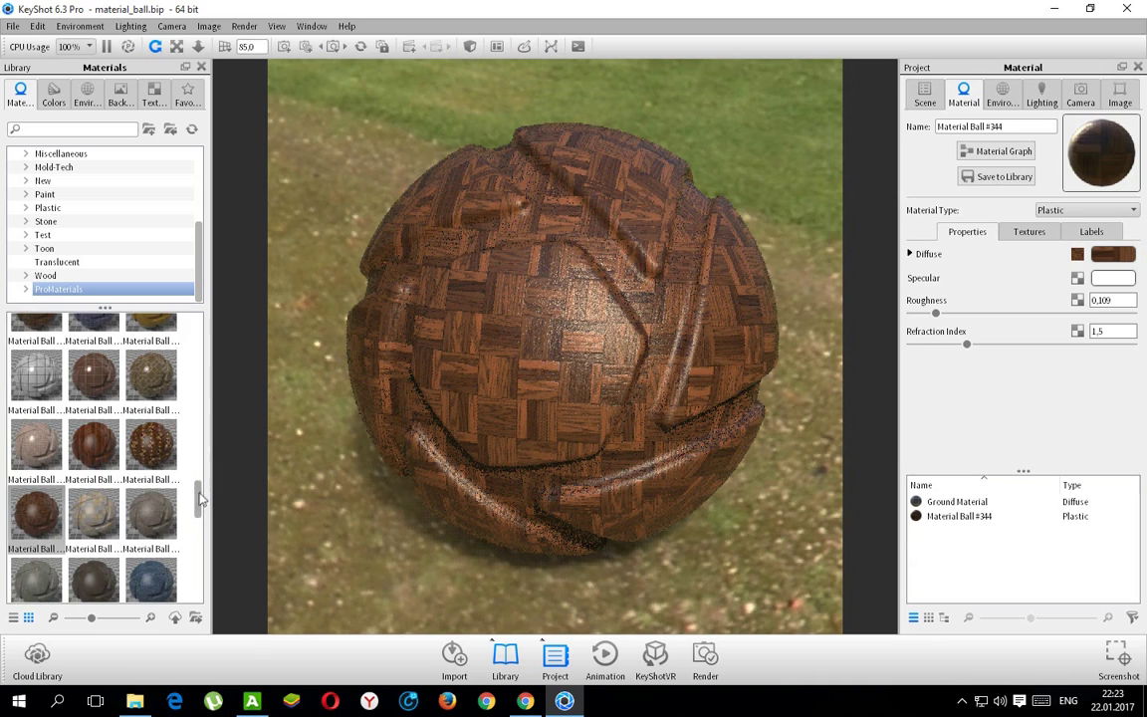
scroll(199, 500, down, 2)
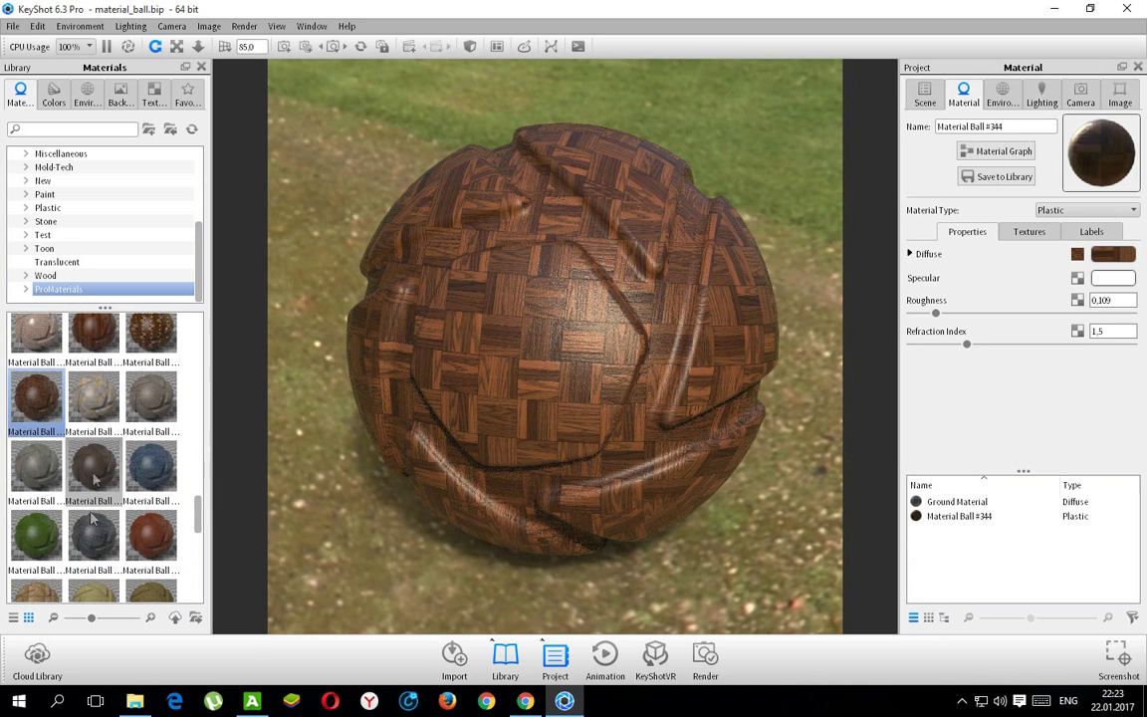
drag(506, 356, 493, 346)
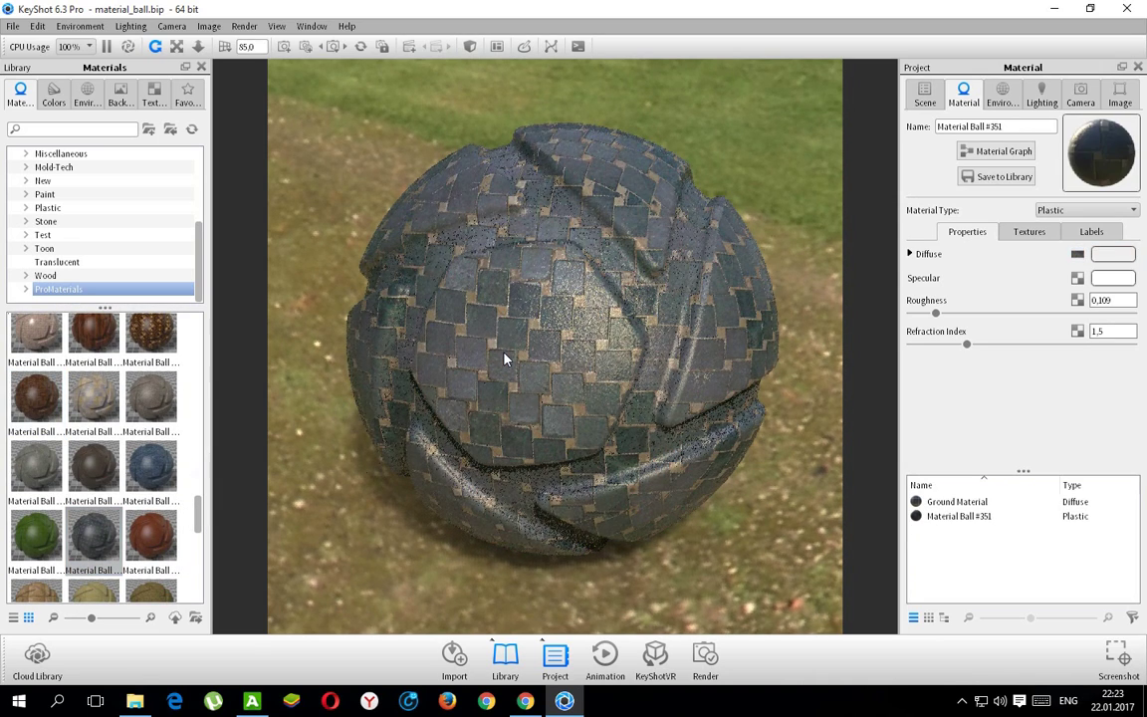
Step: Try the tan woven Material Ball #353 and the pale blue patterned Material Ball #358 on the ball
drag(195, 512, 200, 539)
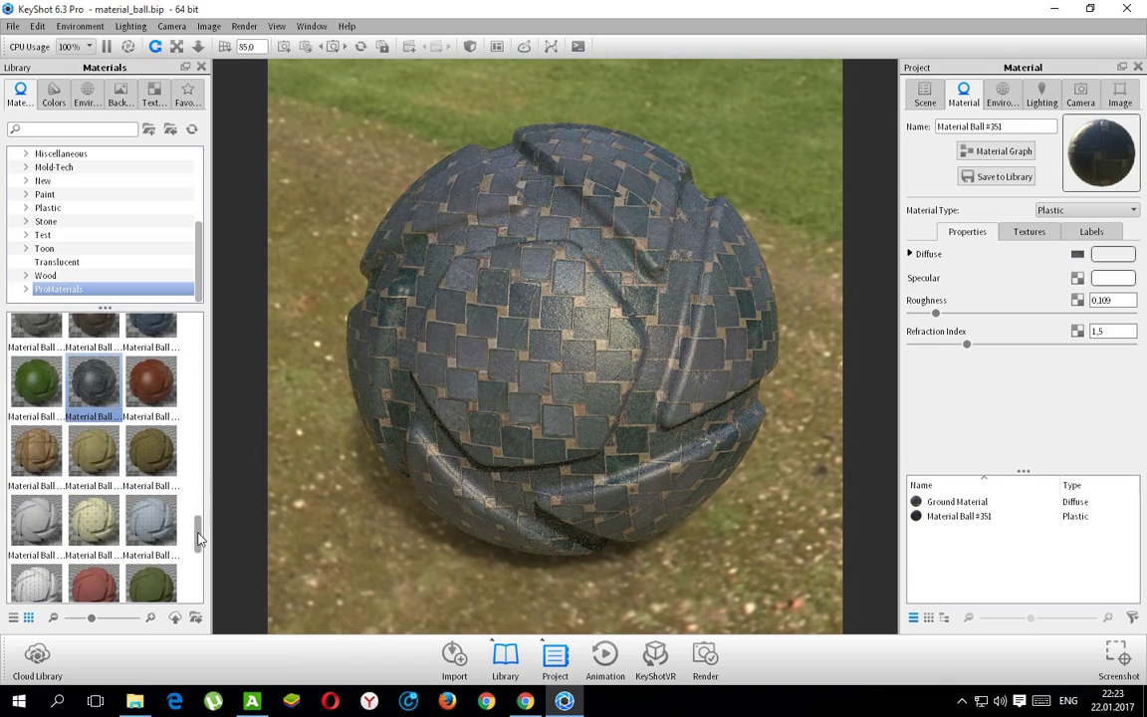
drag(43, 465, 378, 369)
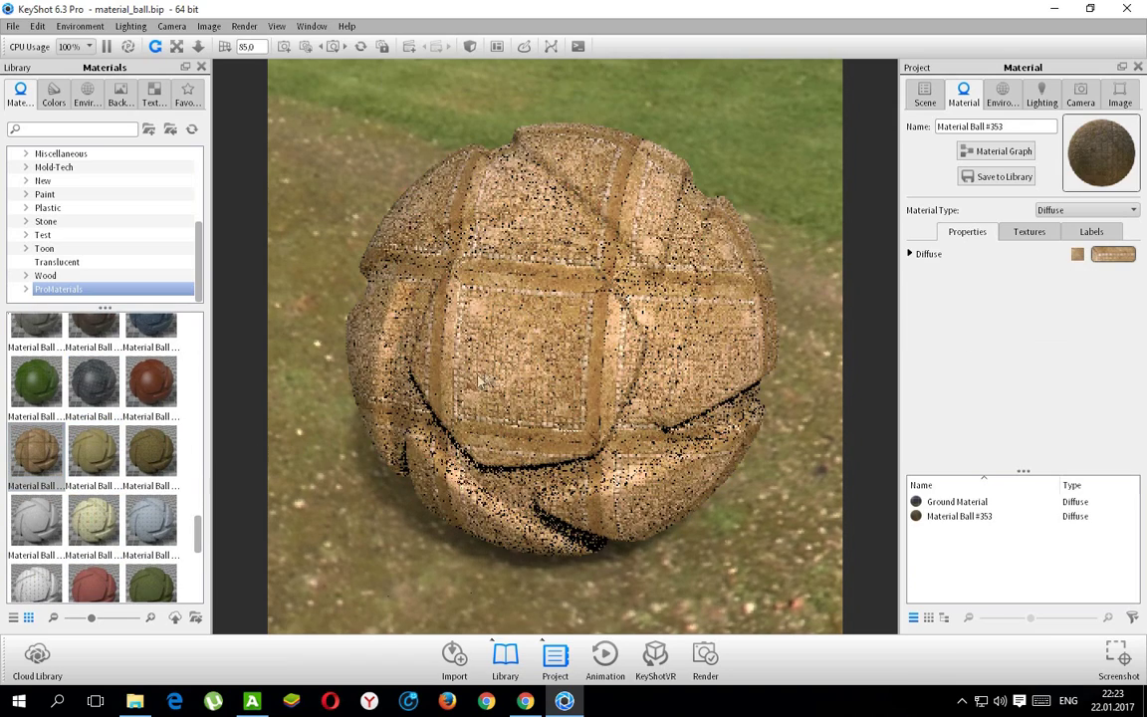
drag(148, 503, 524, 311)
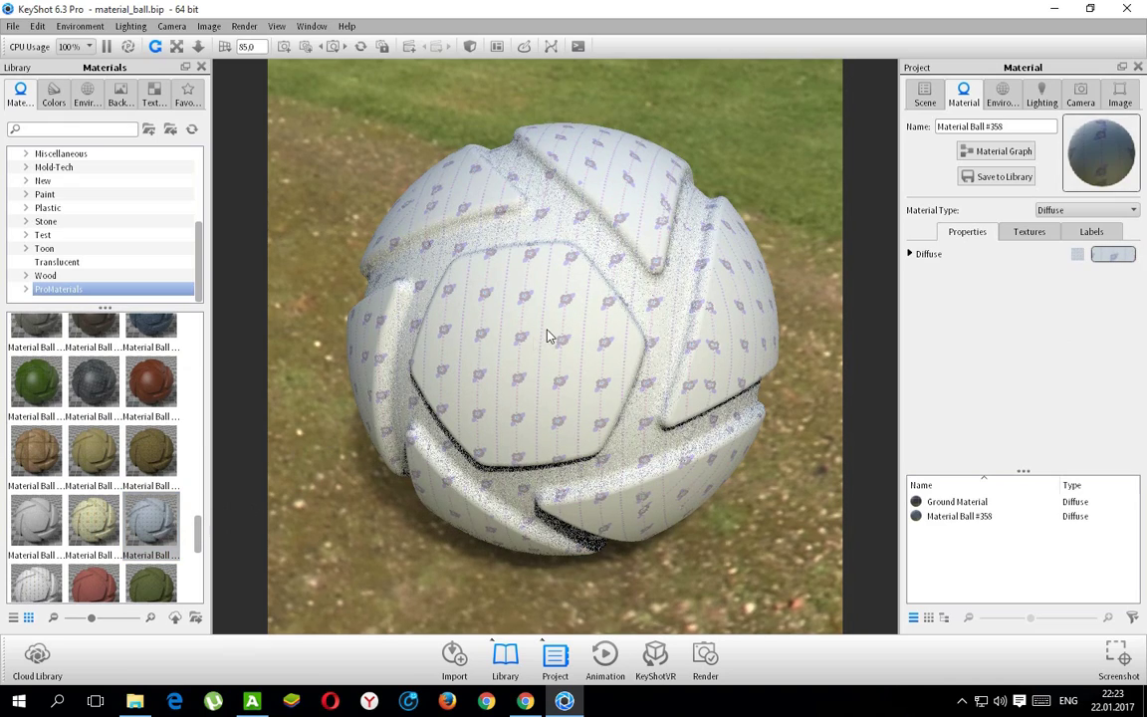
Step: Apply the yellow floral Material Ball #357 to the ball and examine its flowers up close
drag(114, 532, 543, 358)
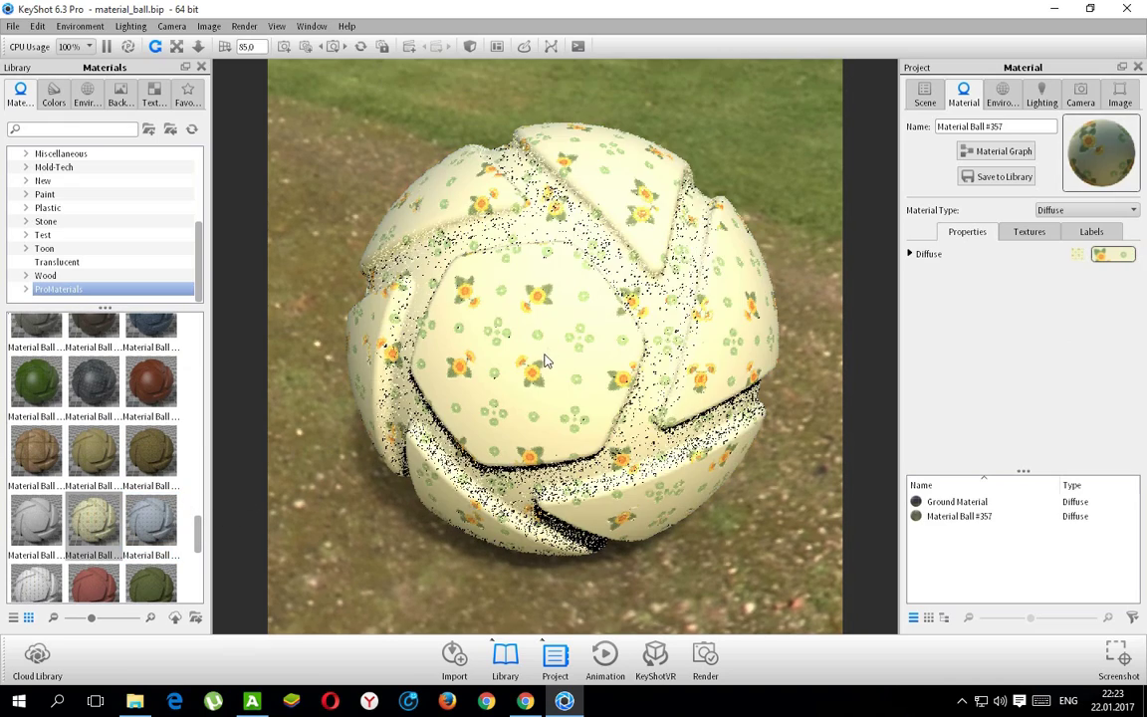
scroll(546, 292, up, 10)
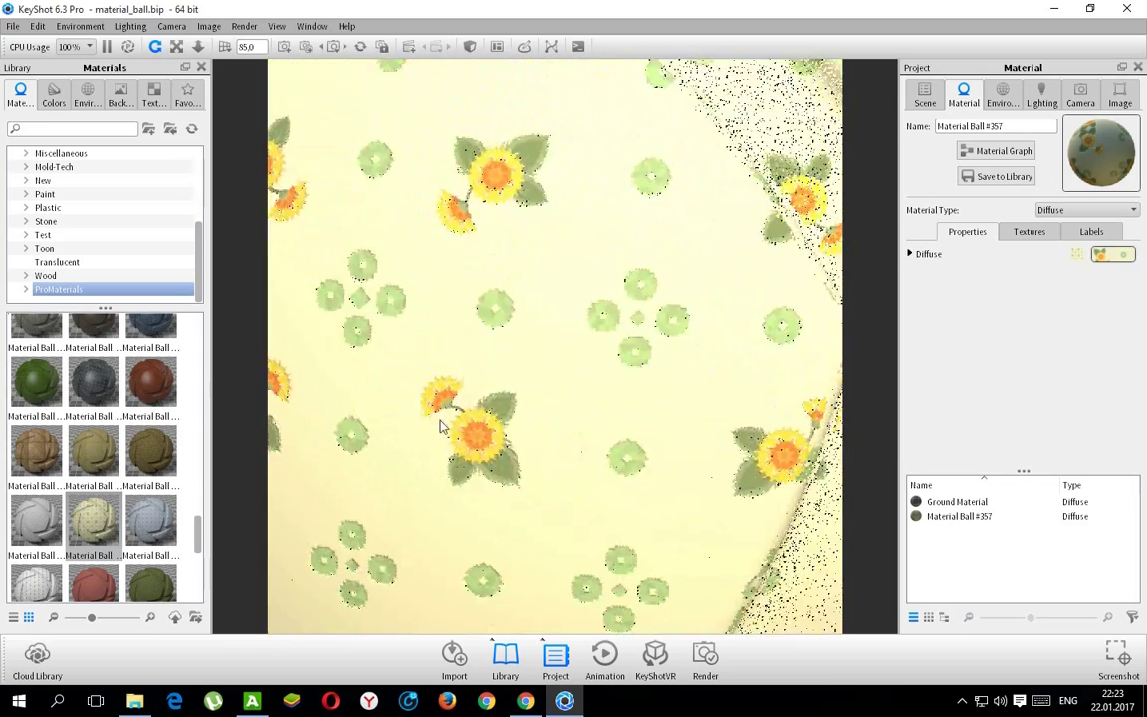
drag(515, 391, 586, 338)
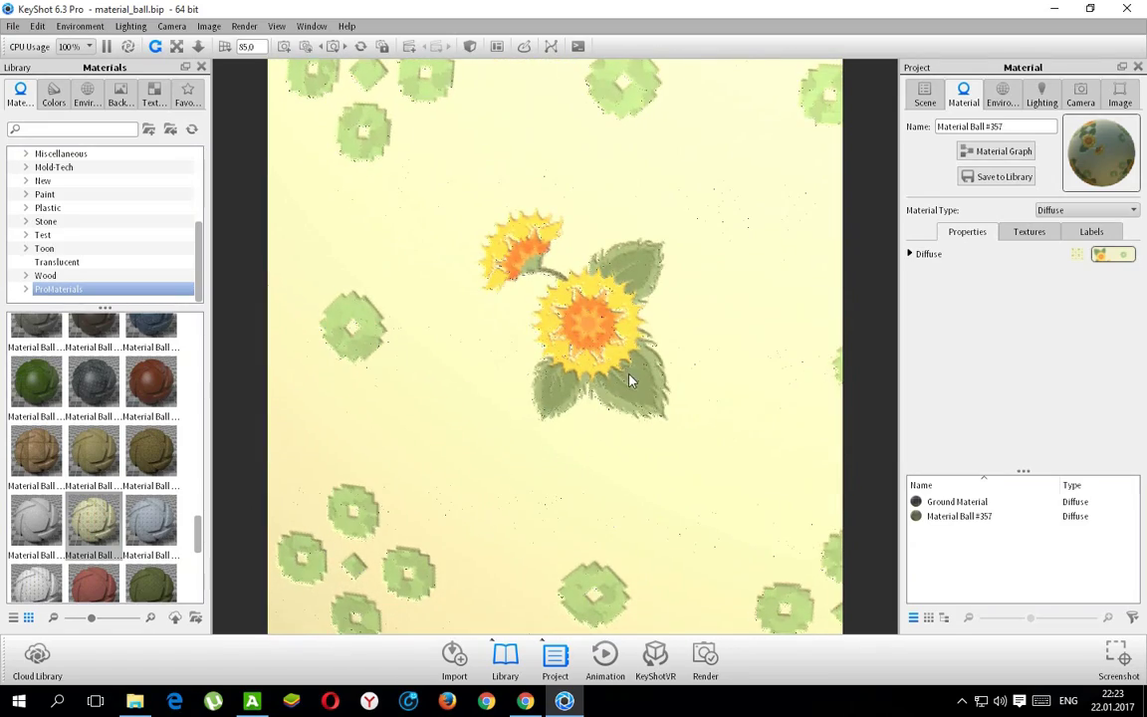
scroll(639, 366, down, 10)
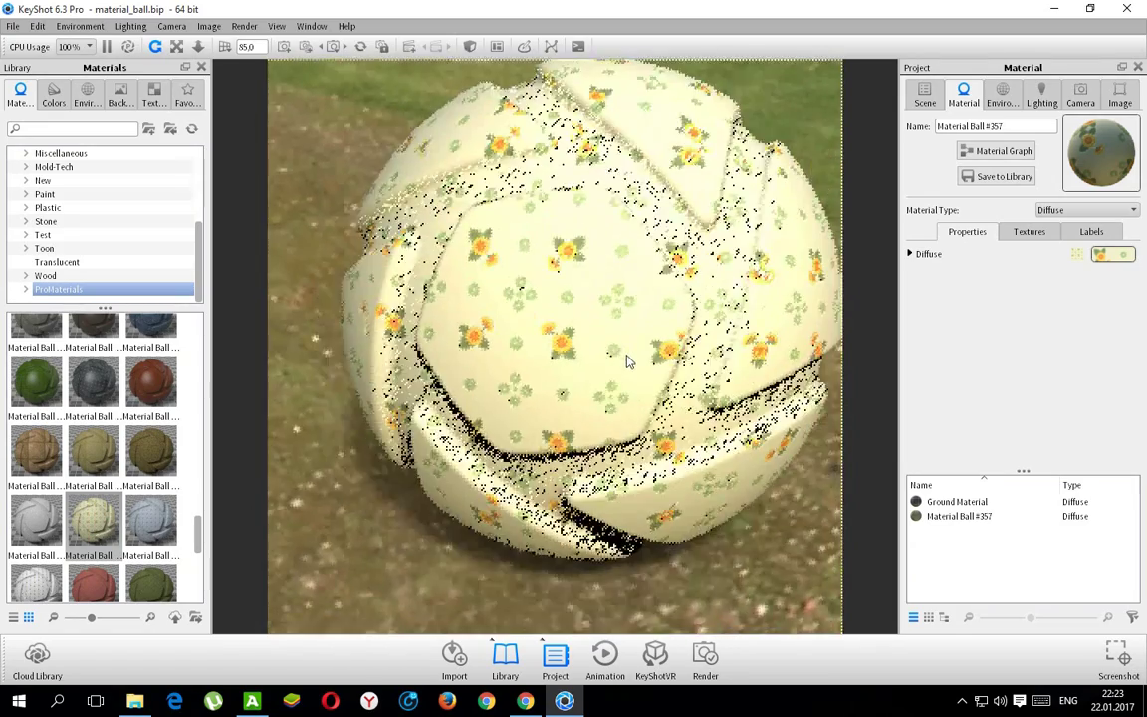
Step: Apply the white Material Ball #359 with red roses to the ball and examine a single rose up close
drag(36, 583, 530, 345)
scroll(530, 346, up, 10)
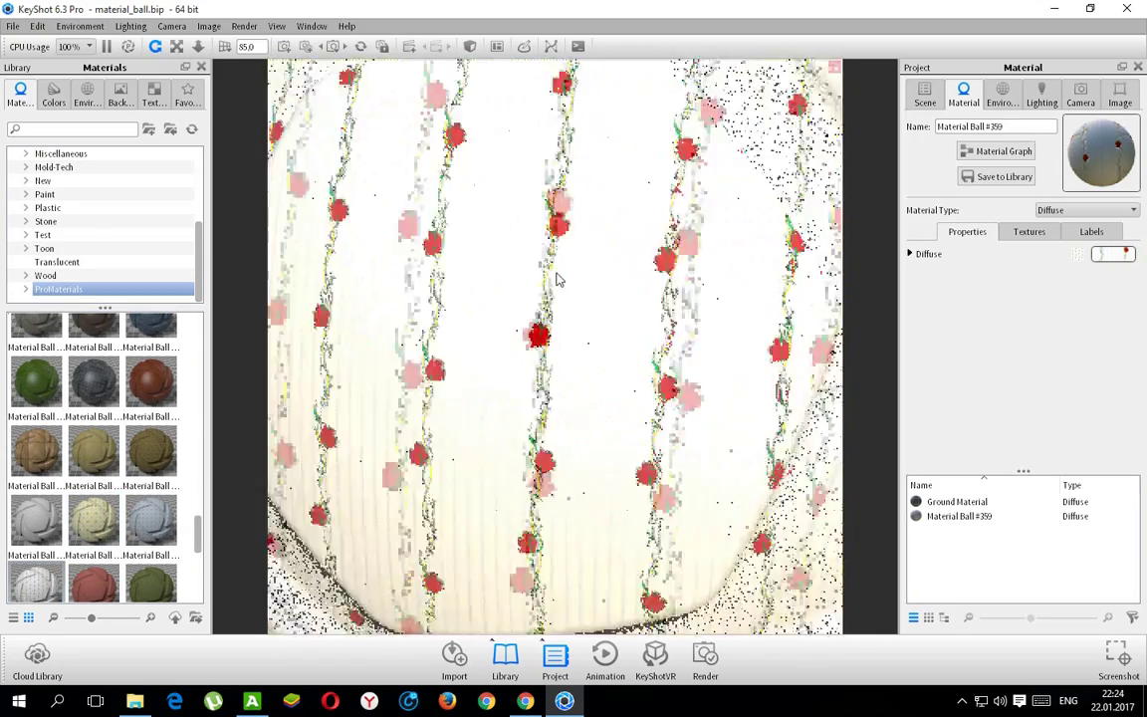
scroll(517, 309, up, 5)
scroll(488, 314, down, 3)
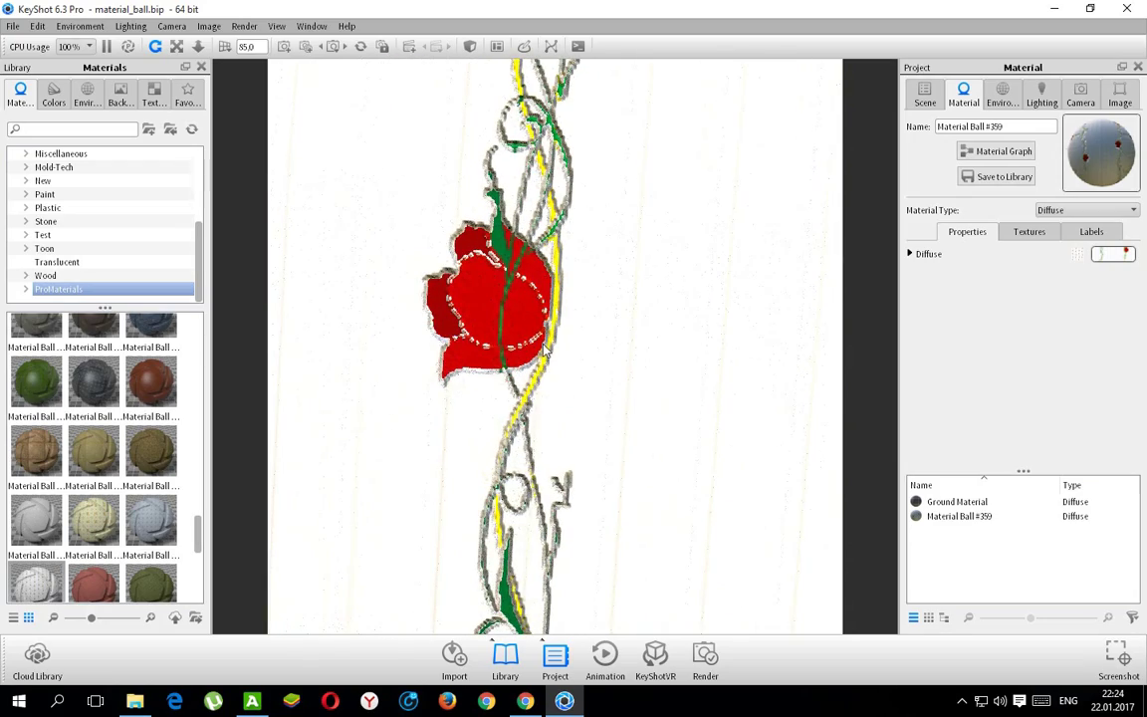
scroll(545, 349, down, 12)
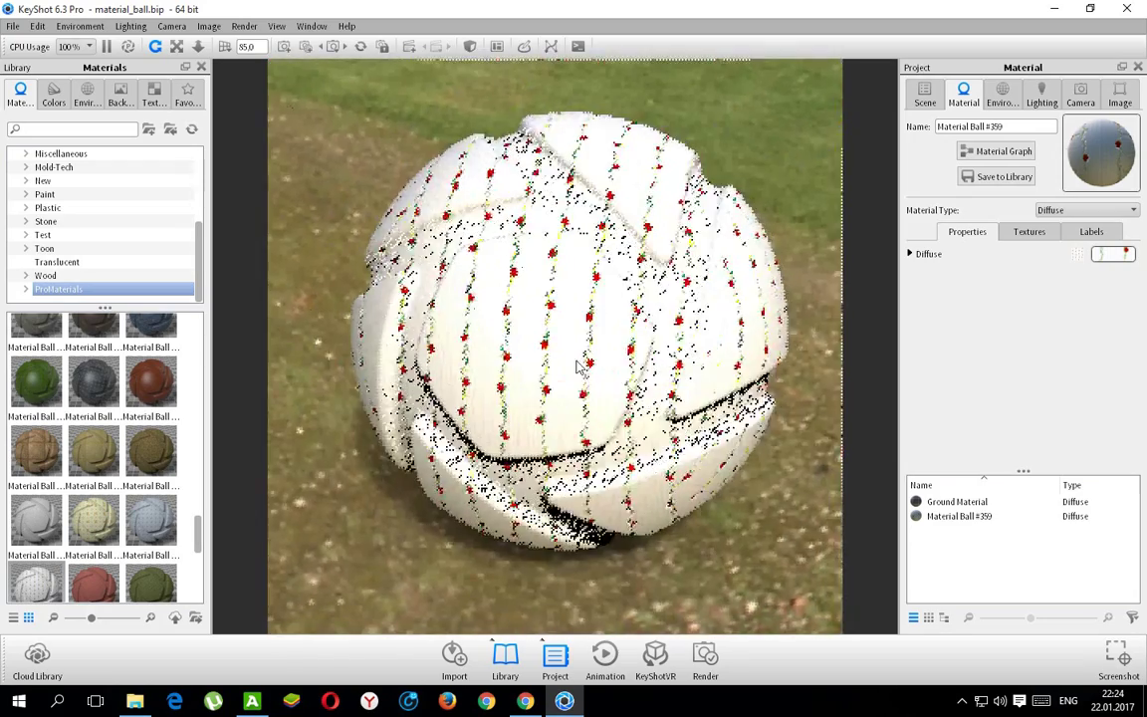
Step: Try the red Material Ball #360, the grey Material Ball #366 and the dark fabric Material Ball #370 on the ball
drag(199, 543, 196, 573)
drag(94, 349, 393, 338)
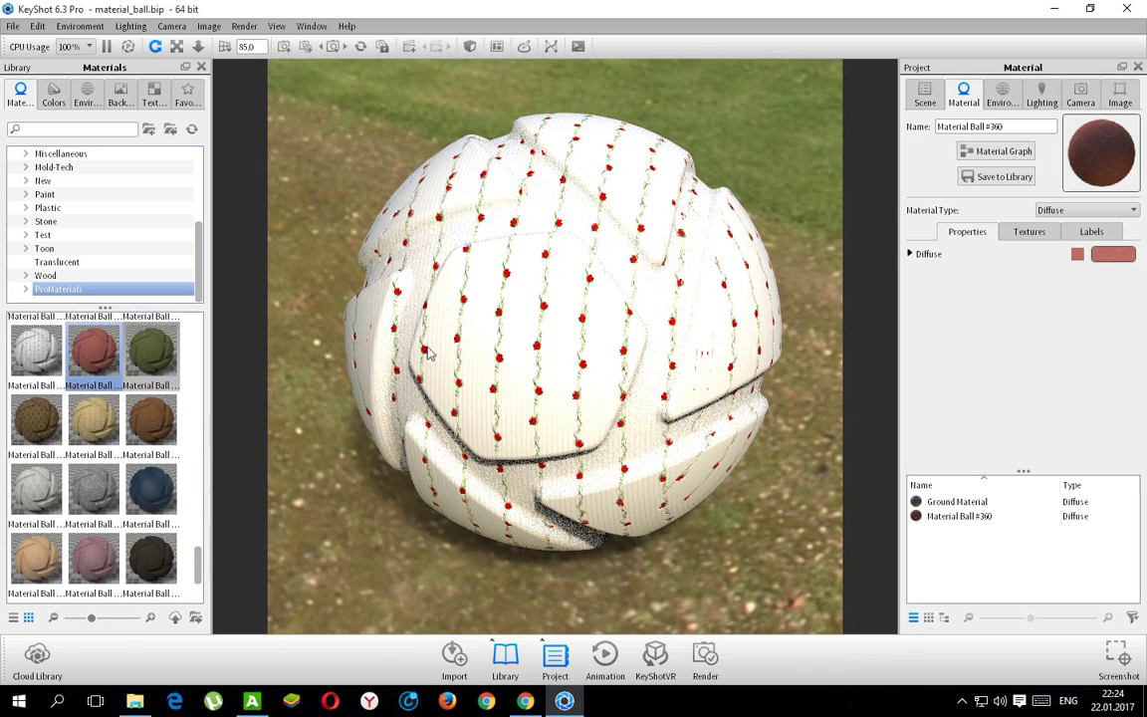
drag(94, 488, 541, 366)
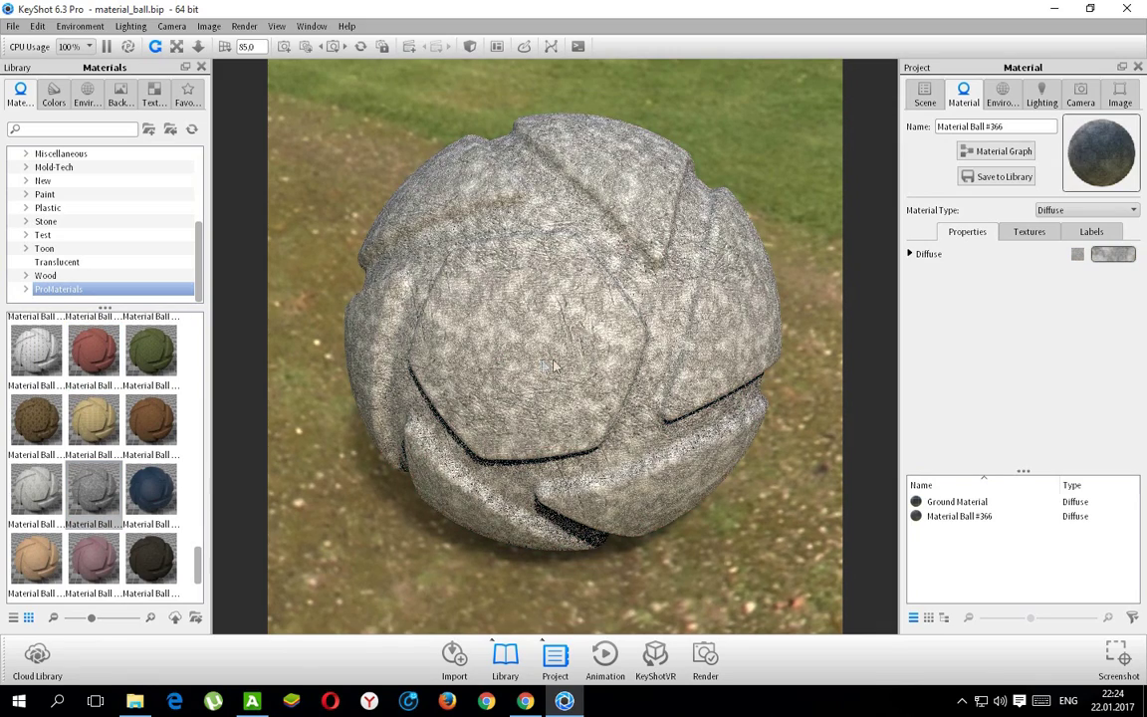
drag(152, 568, 573, 340)
Step: Try the red plaid Material Ball #372 on the ball, replace it with the net-like Material Ball #371 and examine the mesh up close
scroll(181, 438, down, 2)
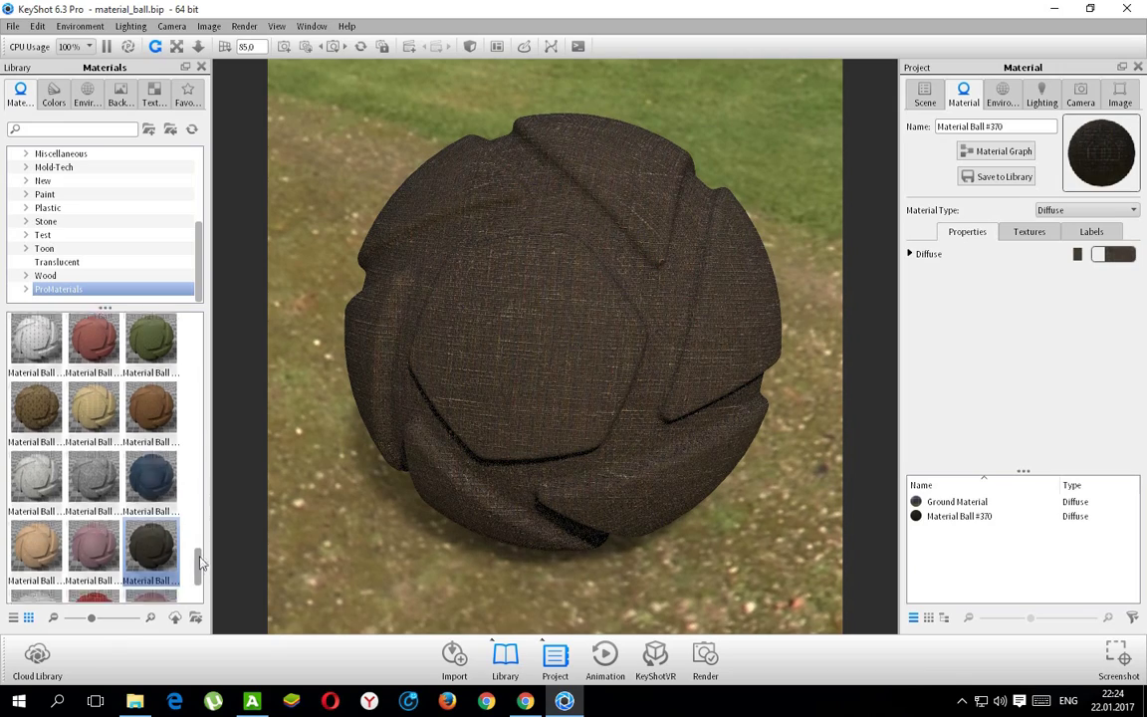
drag(488, 384, 494, 375)
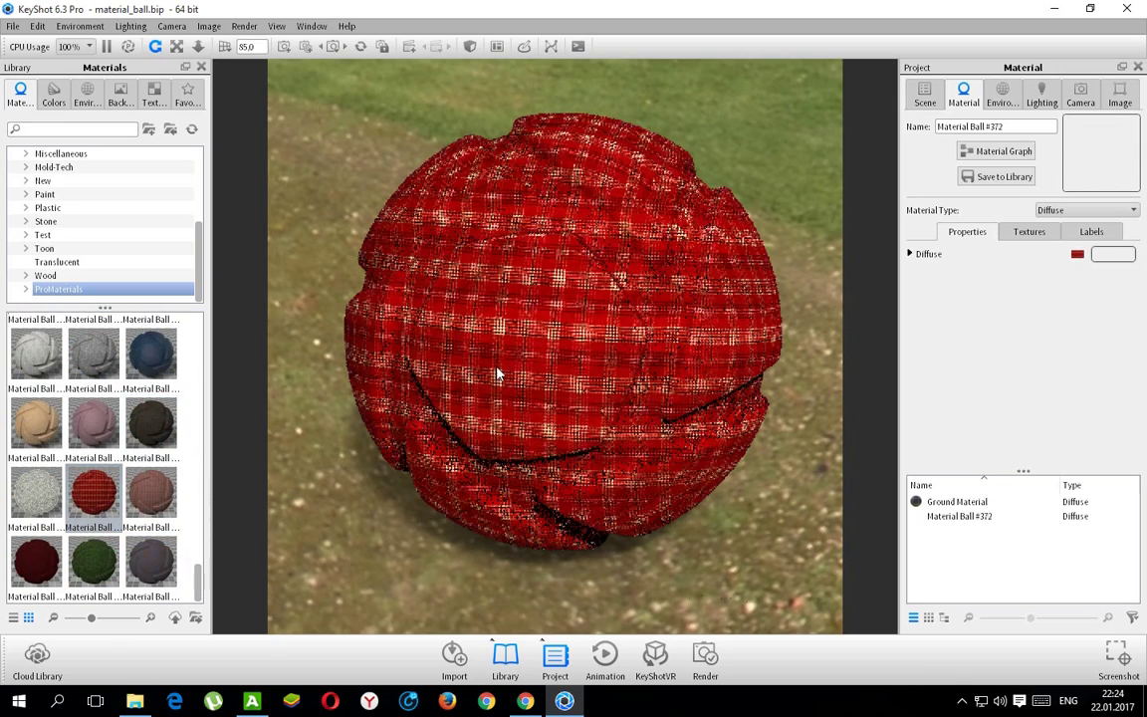
drag(40, 502, 578, 319)
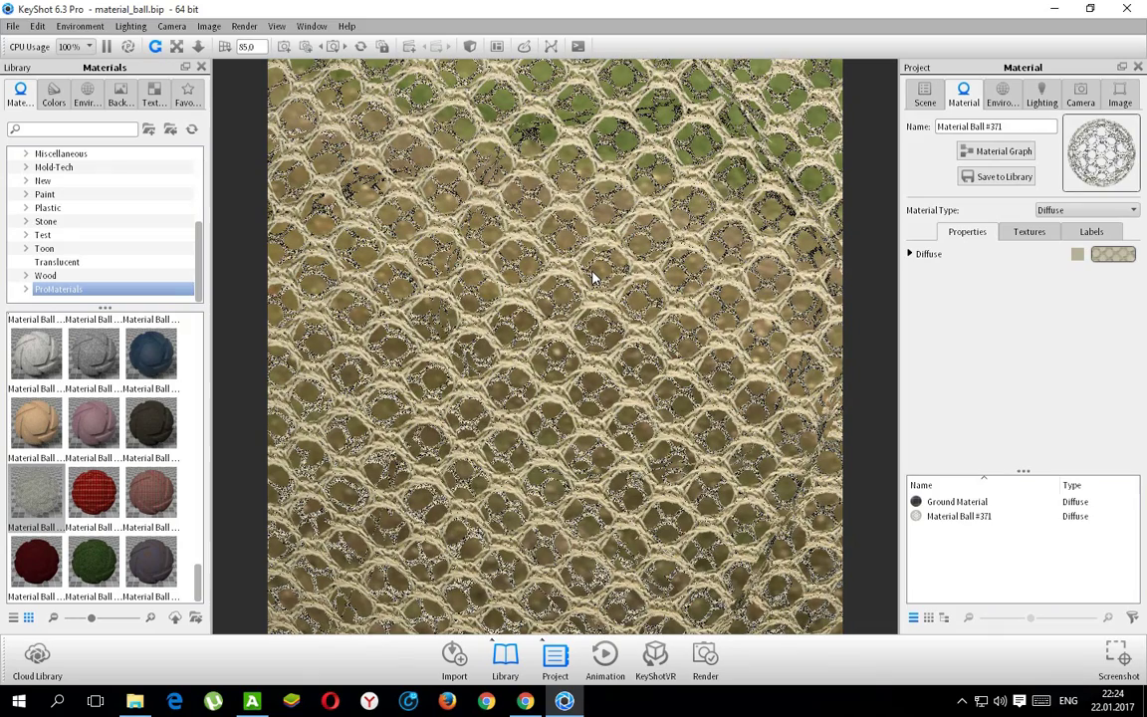
Step: Try the green grass-like Material Ball #375 on the ball, then replace it with the dark patchwork Material Ball #376
scroll(593, 277, down, 5)
drag(86, 571, 503, 398)
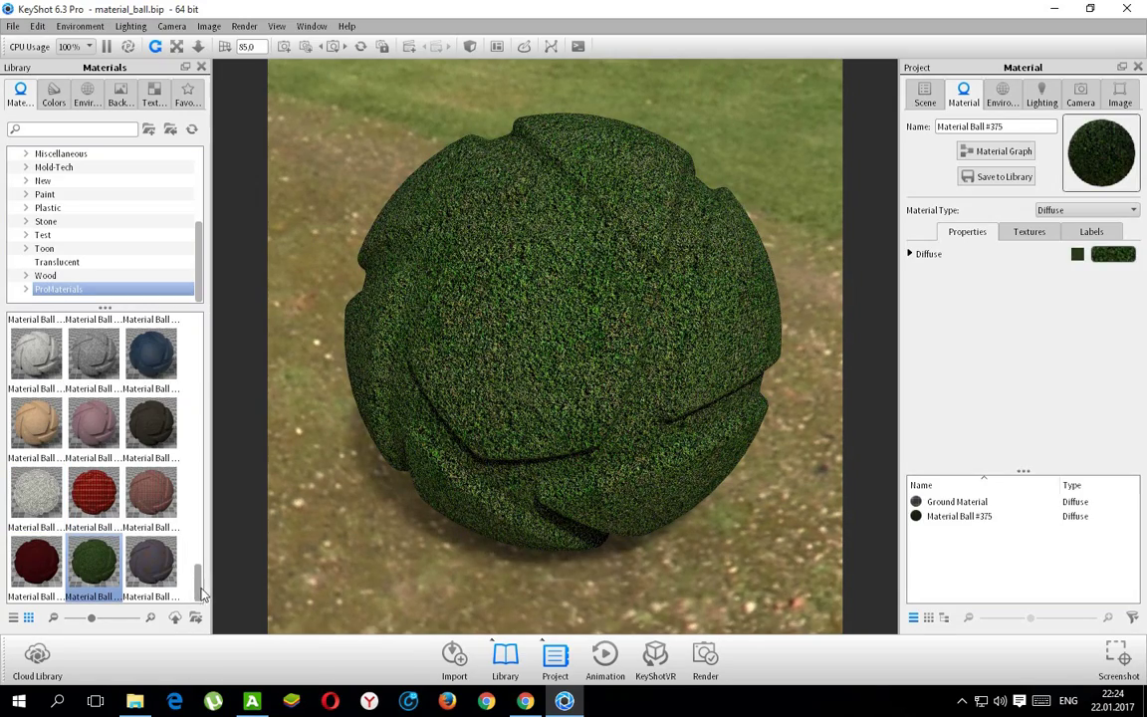
drag(156, 573, 528, 299)
drag(592, 321, 652, 337)
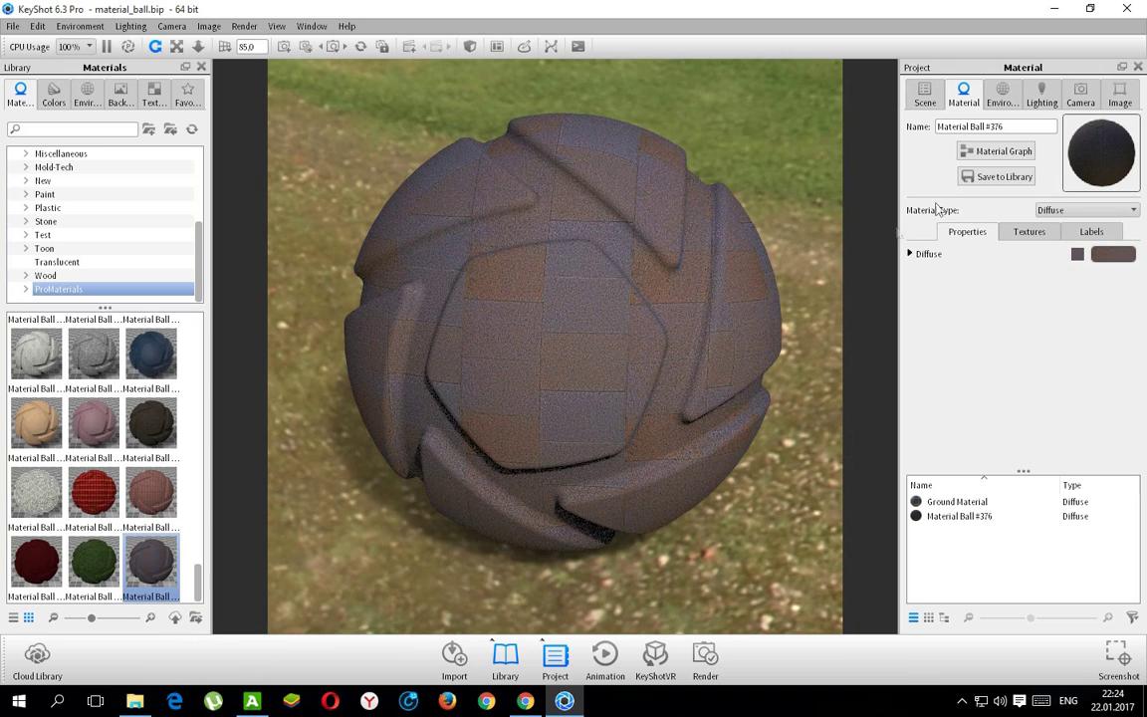
scroll(548, 278, down, 3)
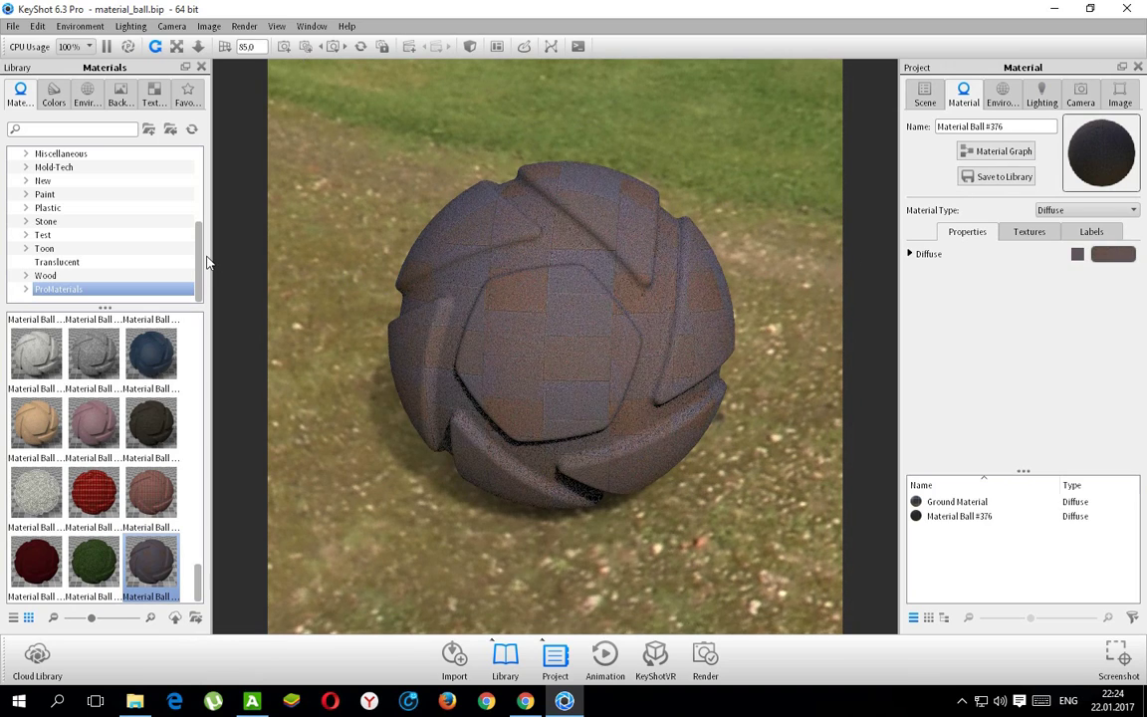
Step: Look back through the ProMaterials library thumbnails to the first material
scroll(176, 230, up, 3)
scroll(199, 266, down, 3)
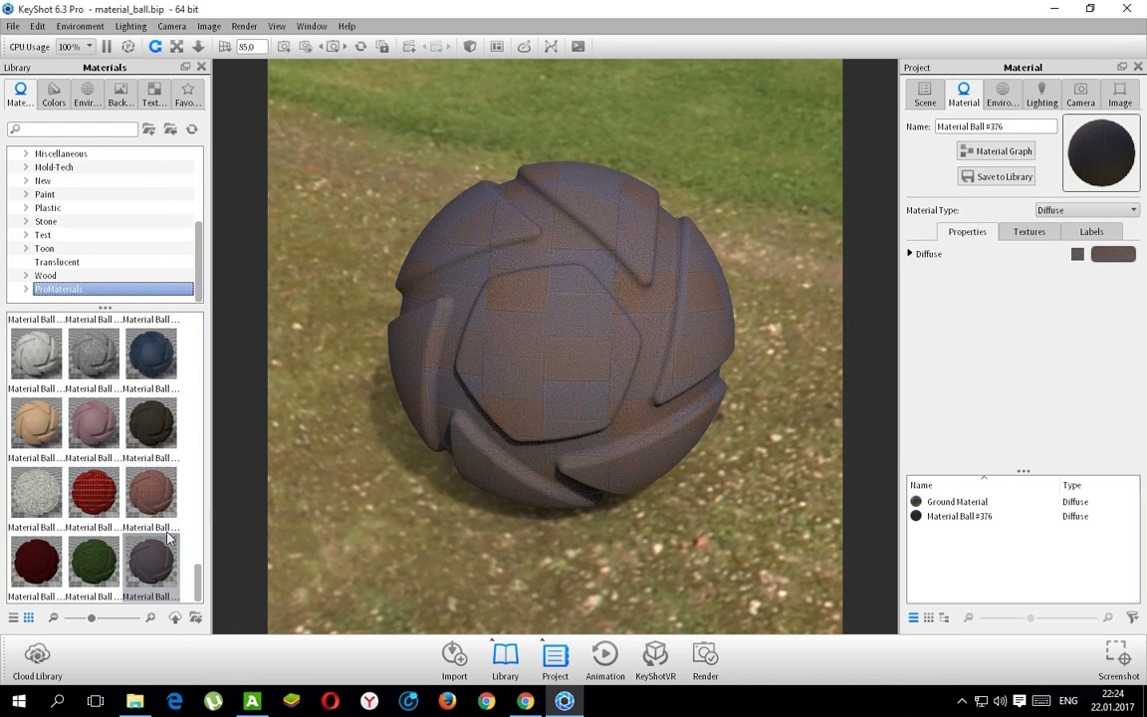
scroll(177, 498, up, 5)
drag(211, 468, 205, 318)
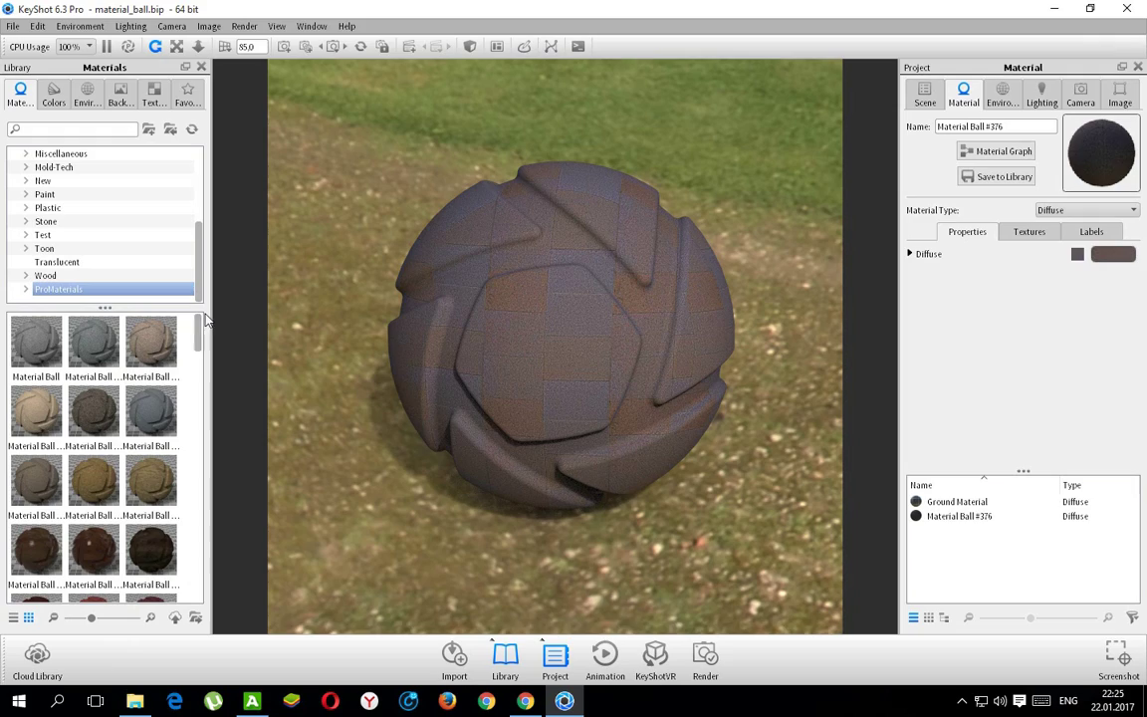
Step: Close KeyShot and reposition the ProMaterials 2 (Materials) folder window on the desktop
click(1128, 9)
click(612, 359)
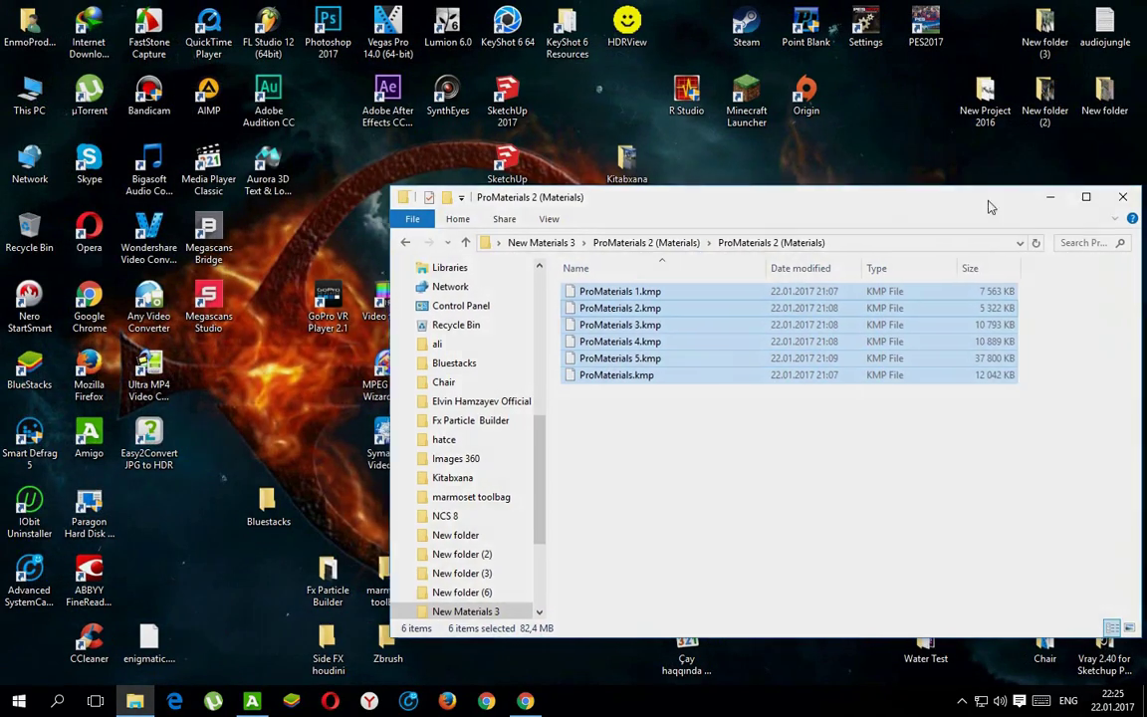
drag(991, 202, 908, 202)
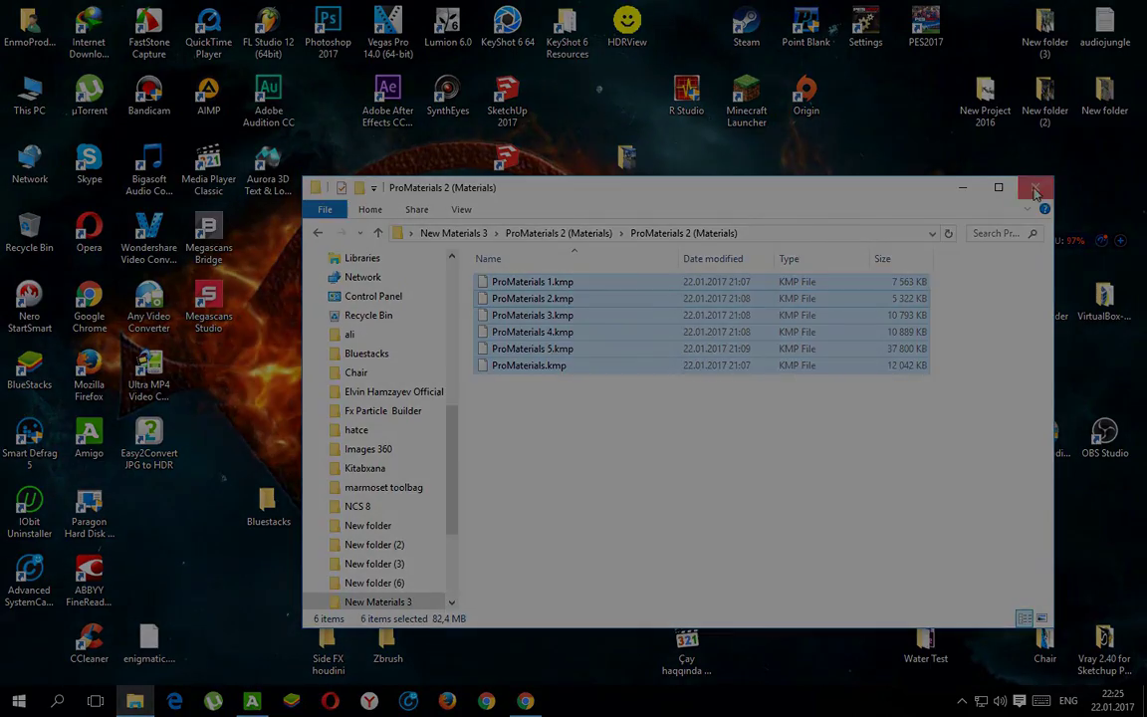